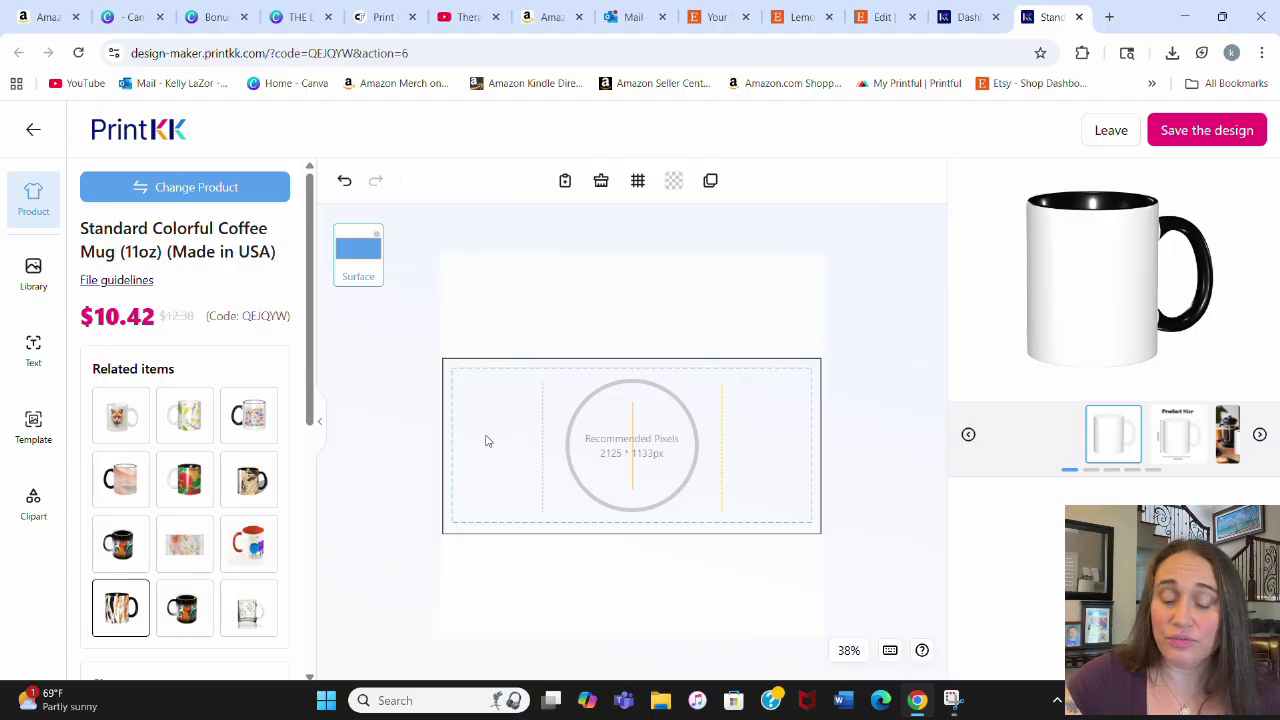
Switch to Canva and create a new design from the recent 5400 × 4500 px custom size
mouse_move(1166, 240)
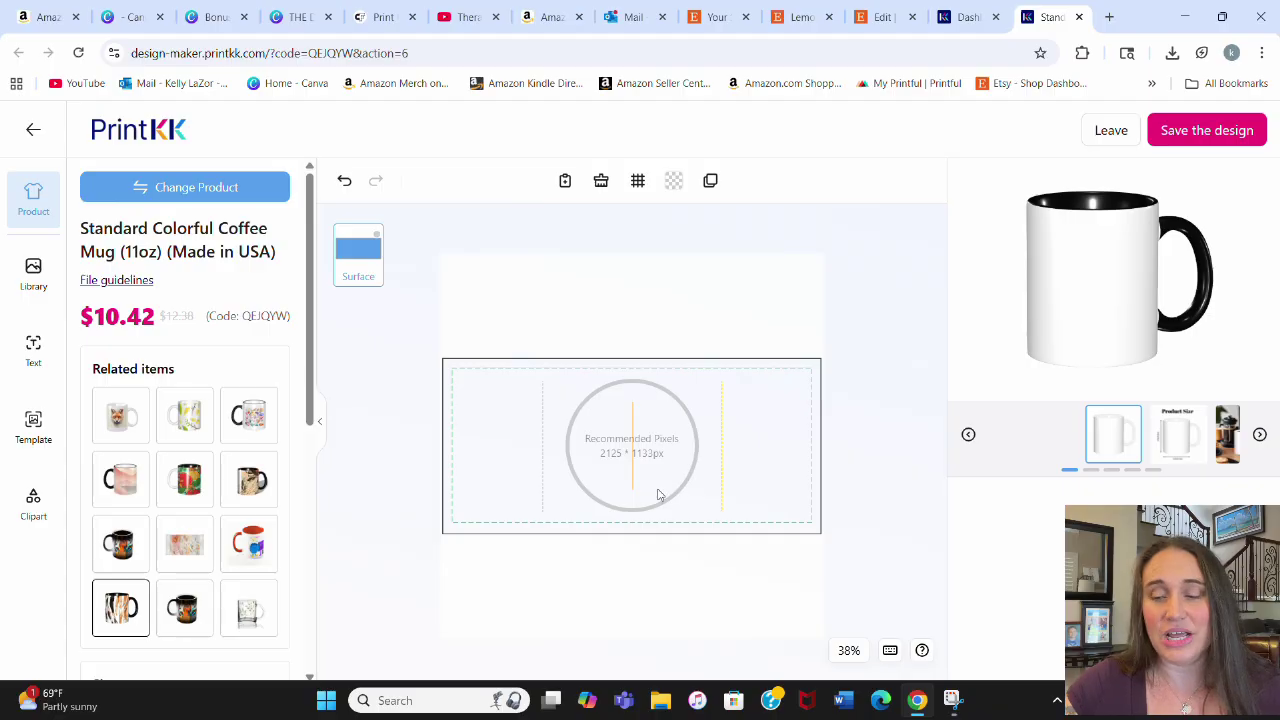
scroll(1120, 220, up, 5)
scroll(1110, 231, down, 5)
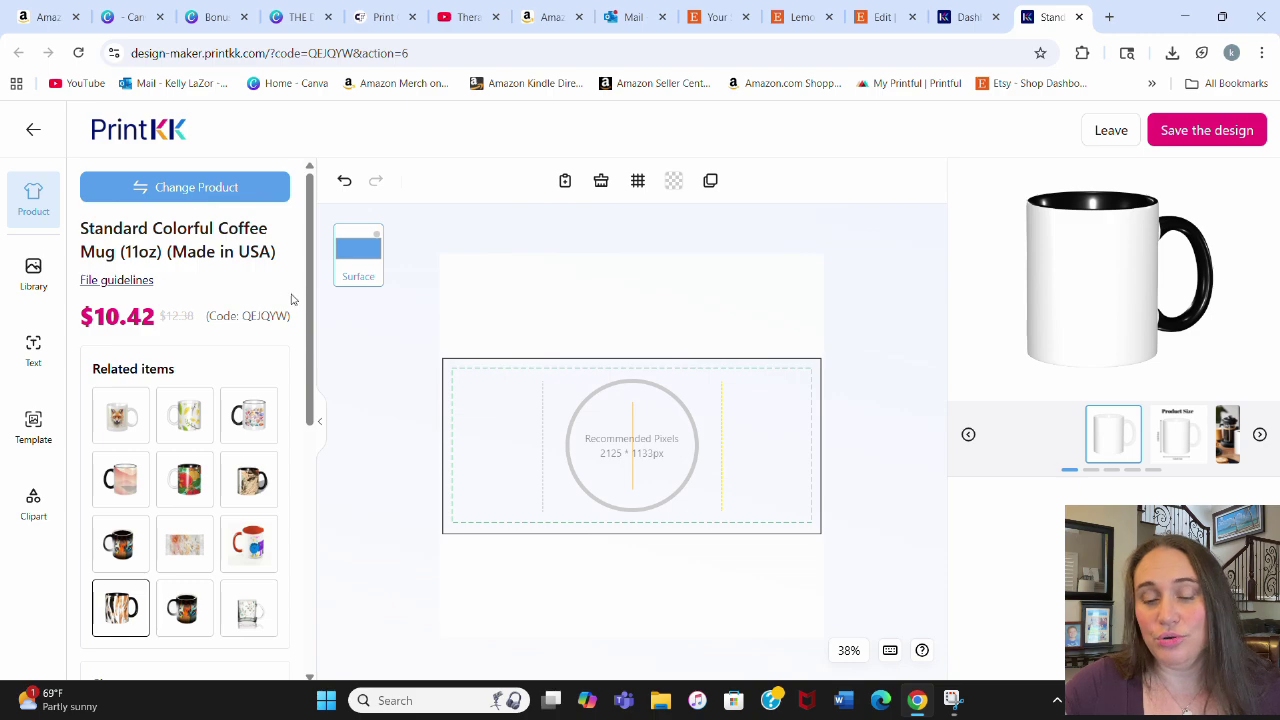
click(130, 18)
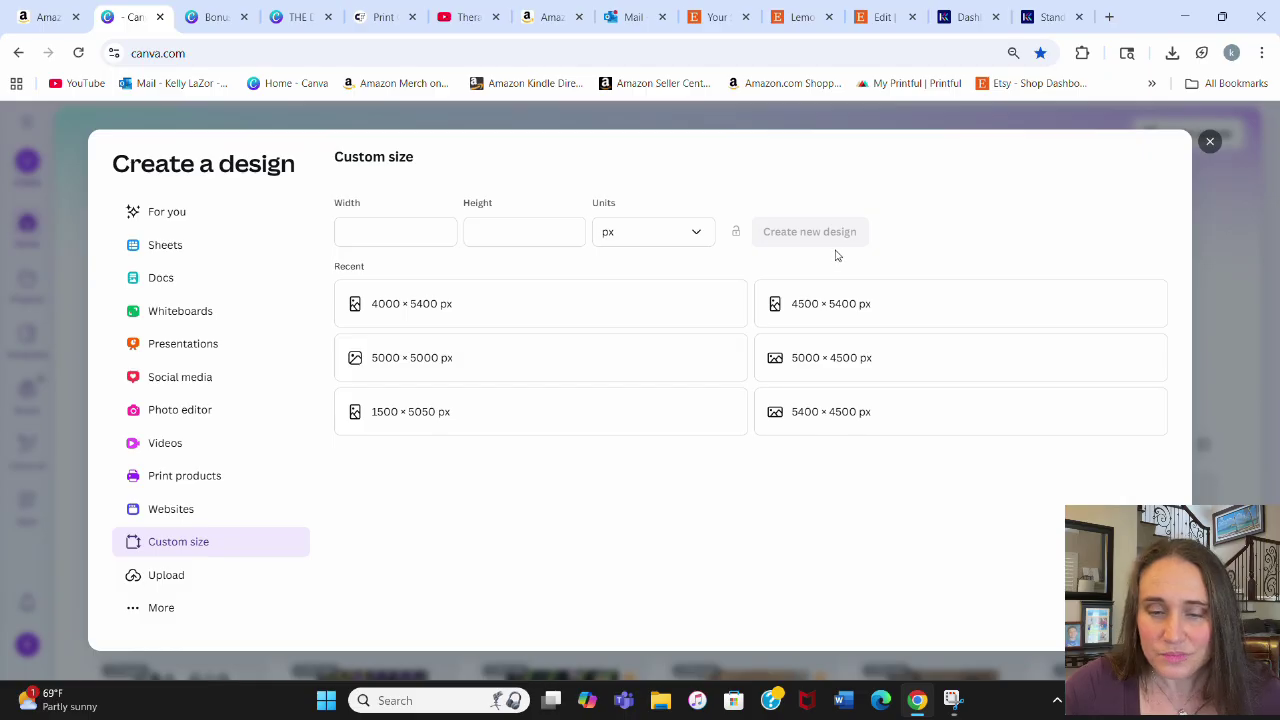
click(828, 416)
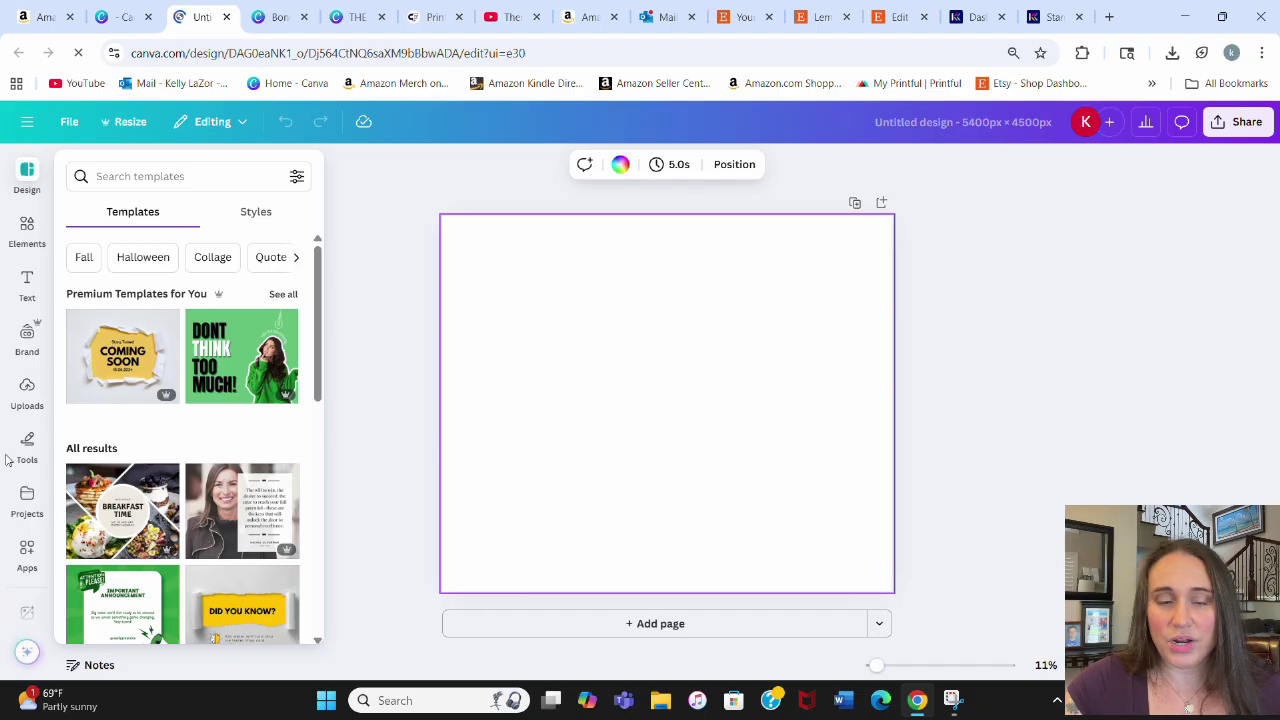
Open the AI image generator from the elements library and set the image layout to Landscape
click(30, 234)
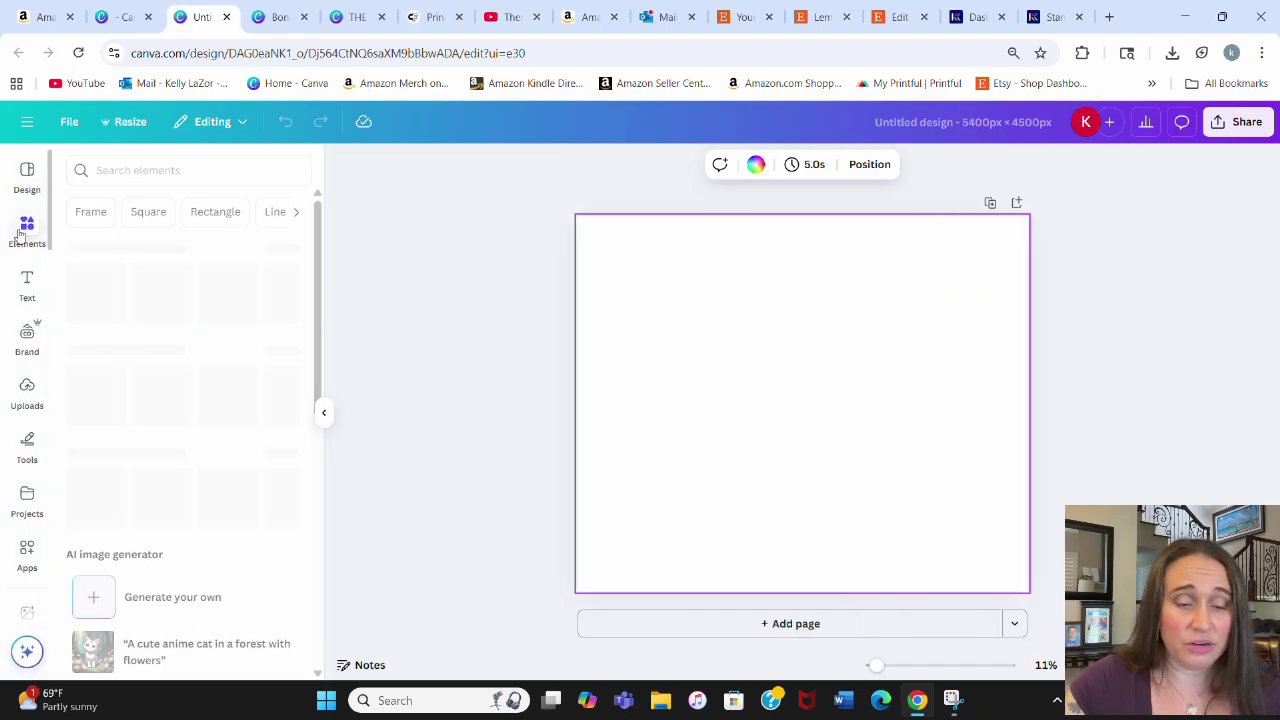
click(159, 580)
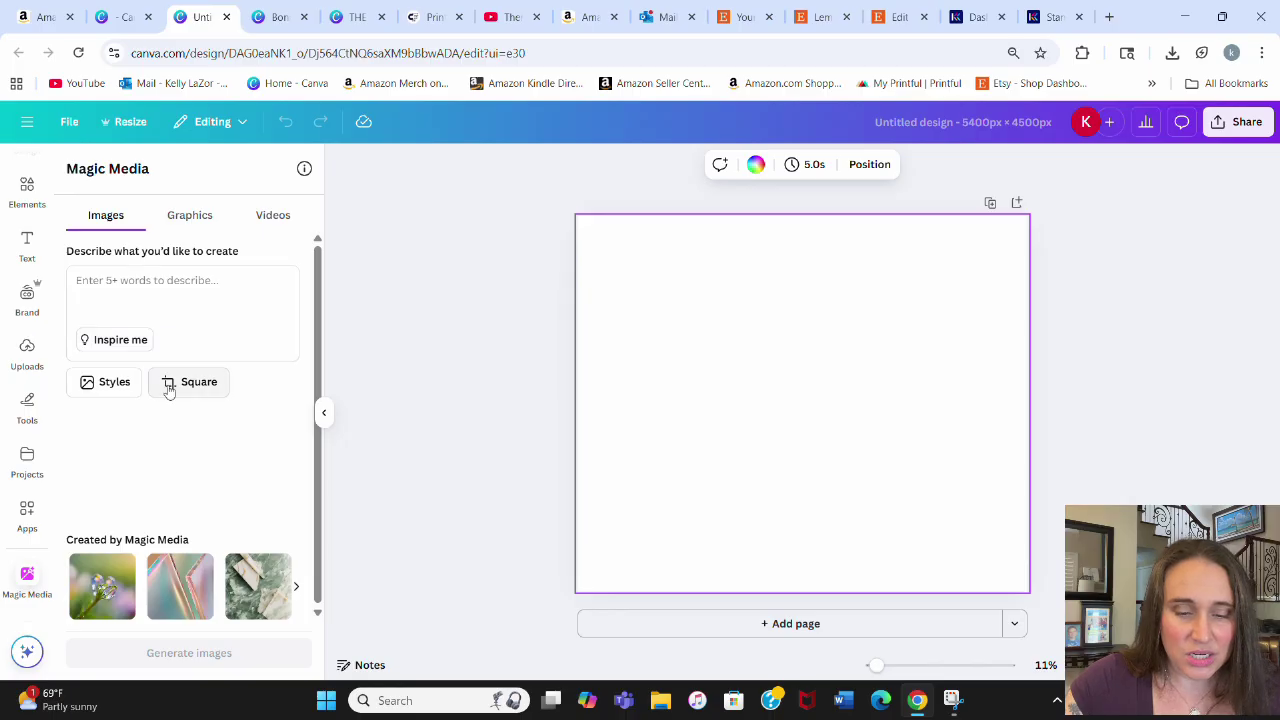
click(169, 388)
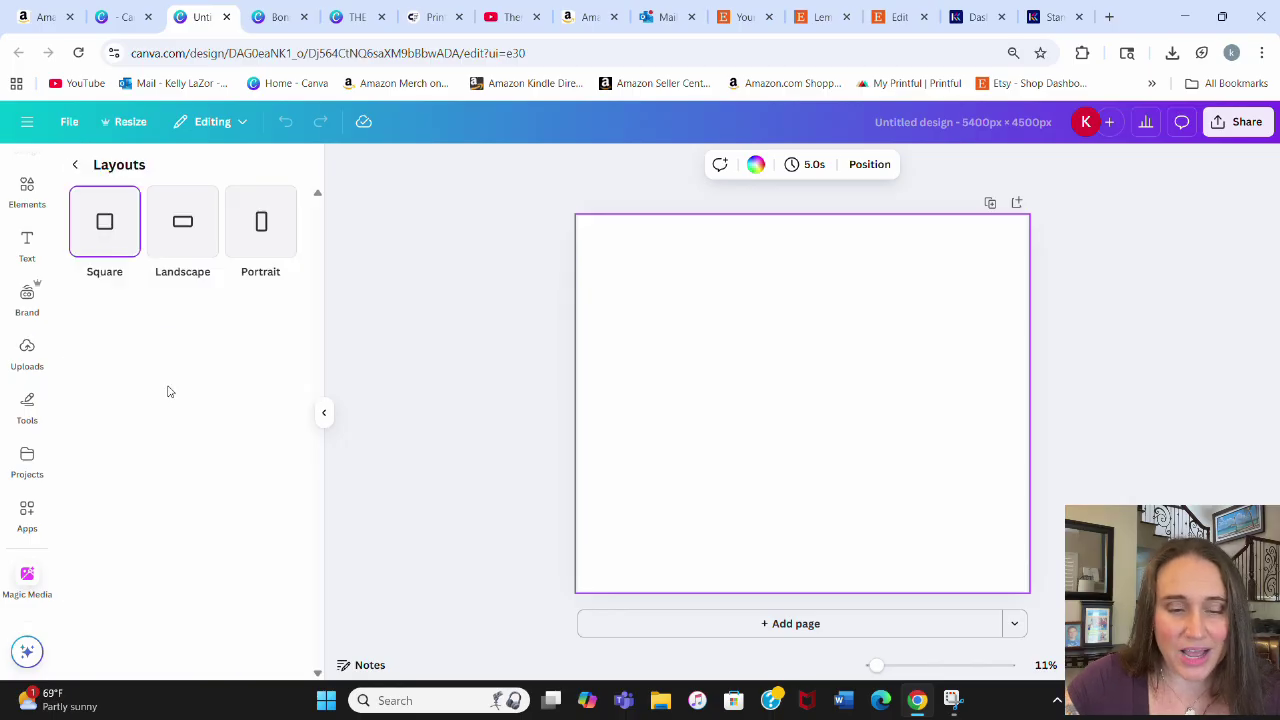
click(155, 272)
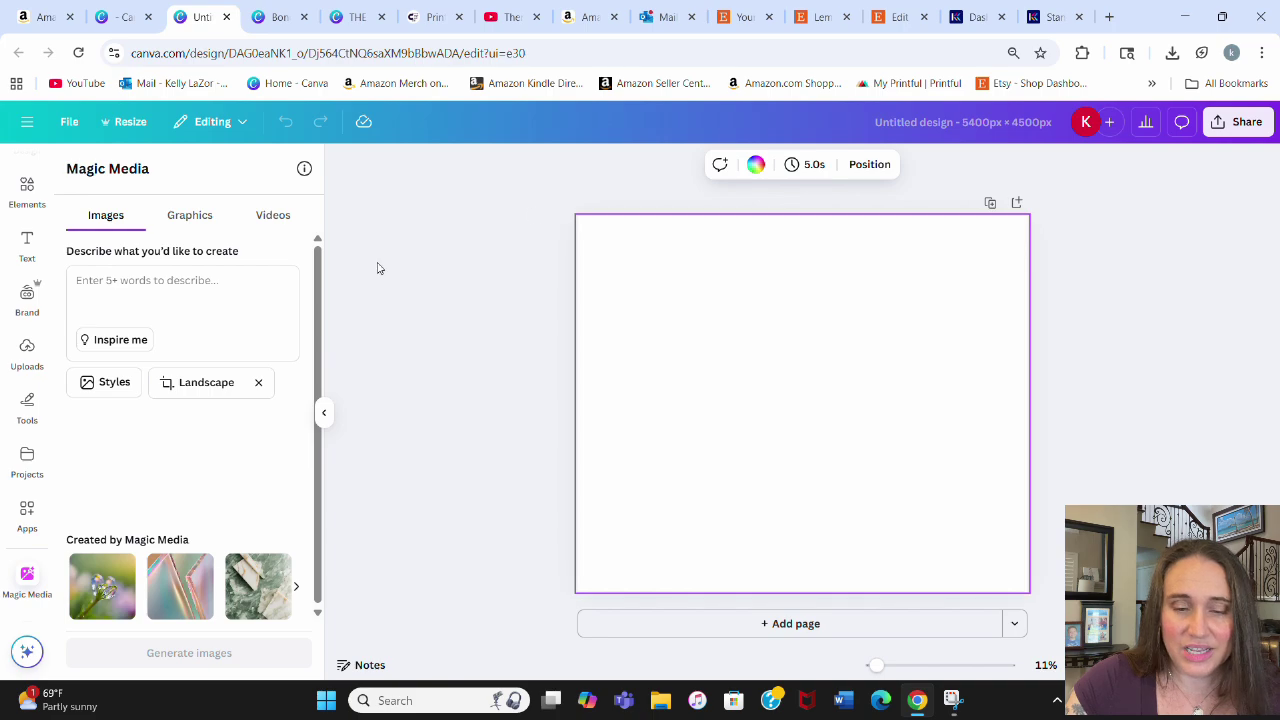
Generate images from the prompt "italian style lemon pattern with blue leaves on white background"
click(204, 286)
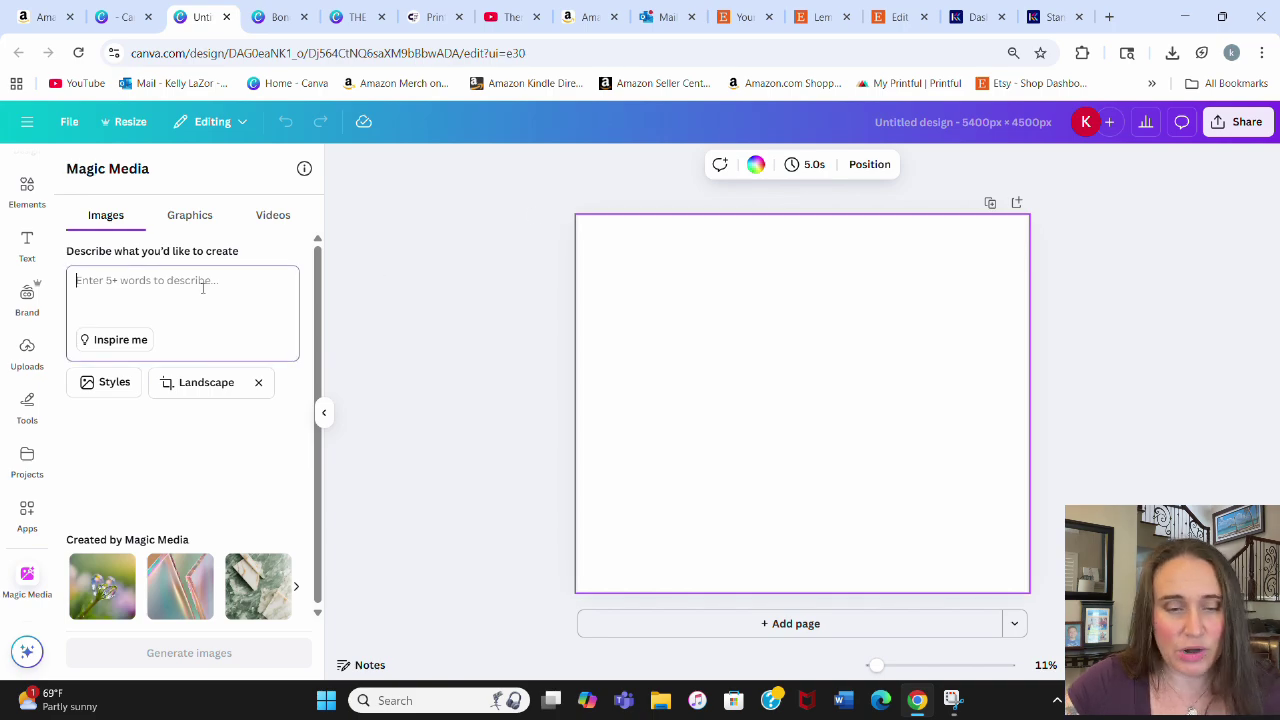
text(ital)
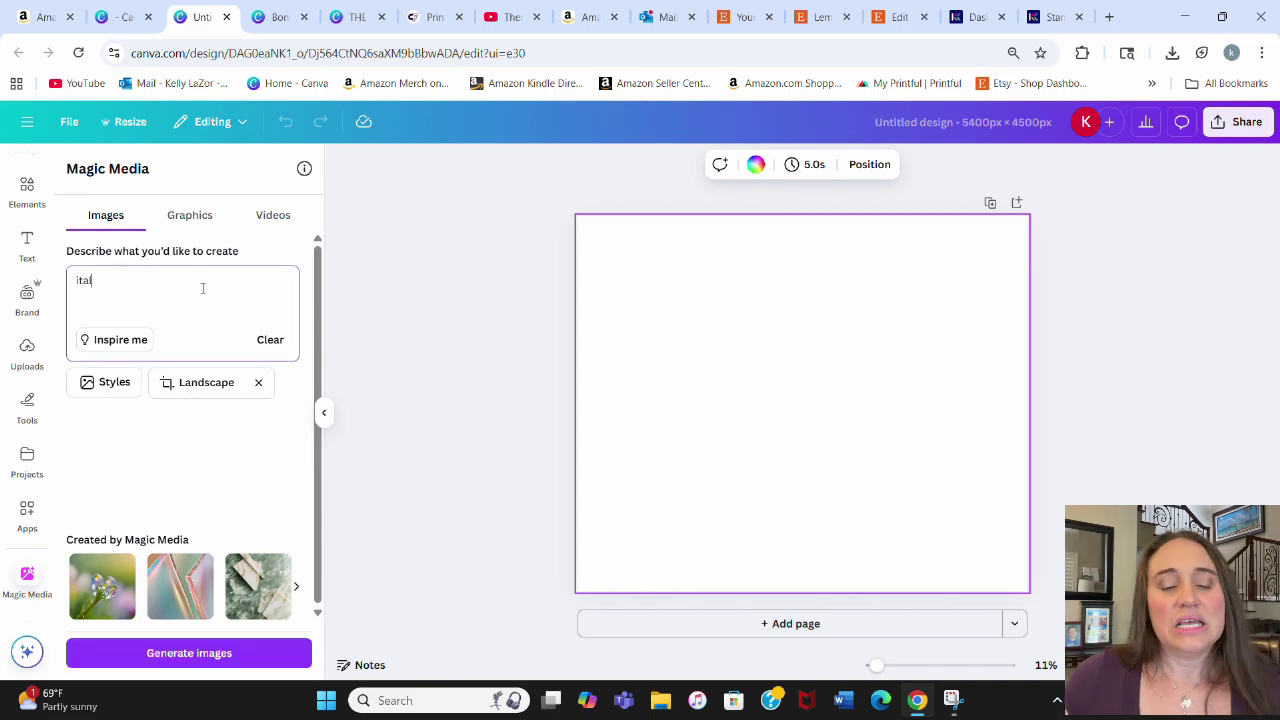
text(ian style lemon pattern with blue)
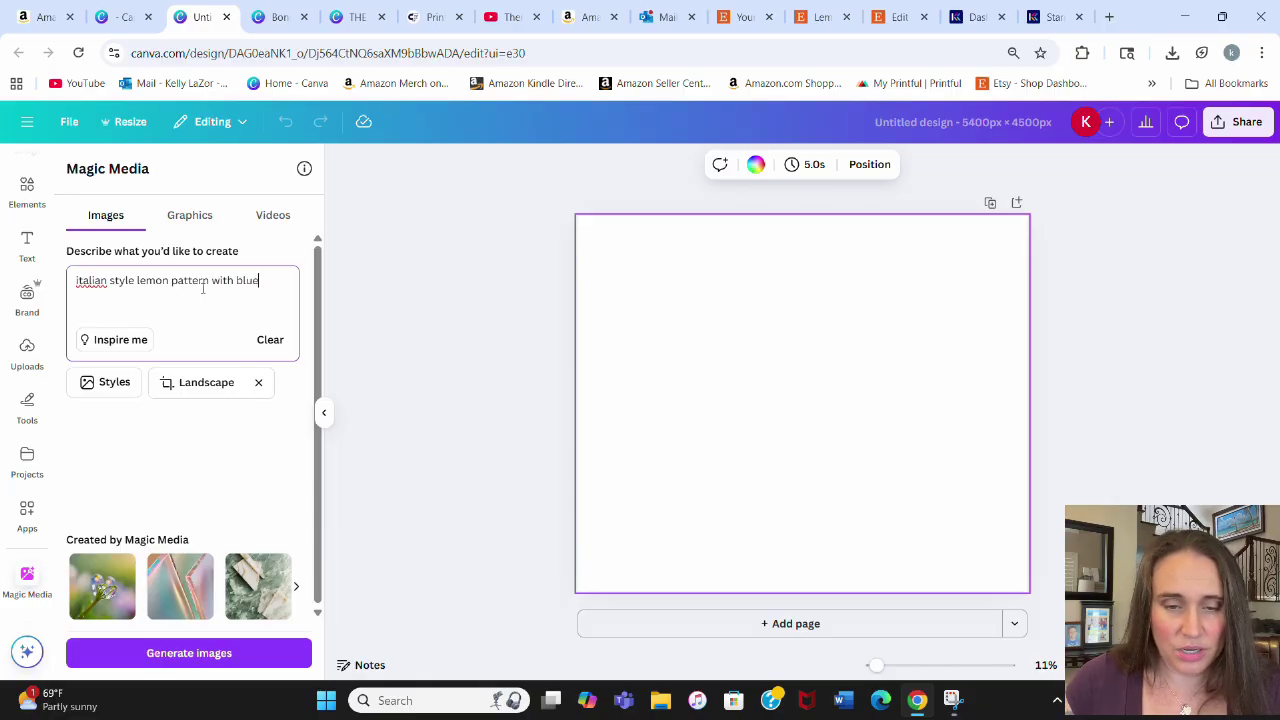
text(ves on white background)
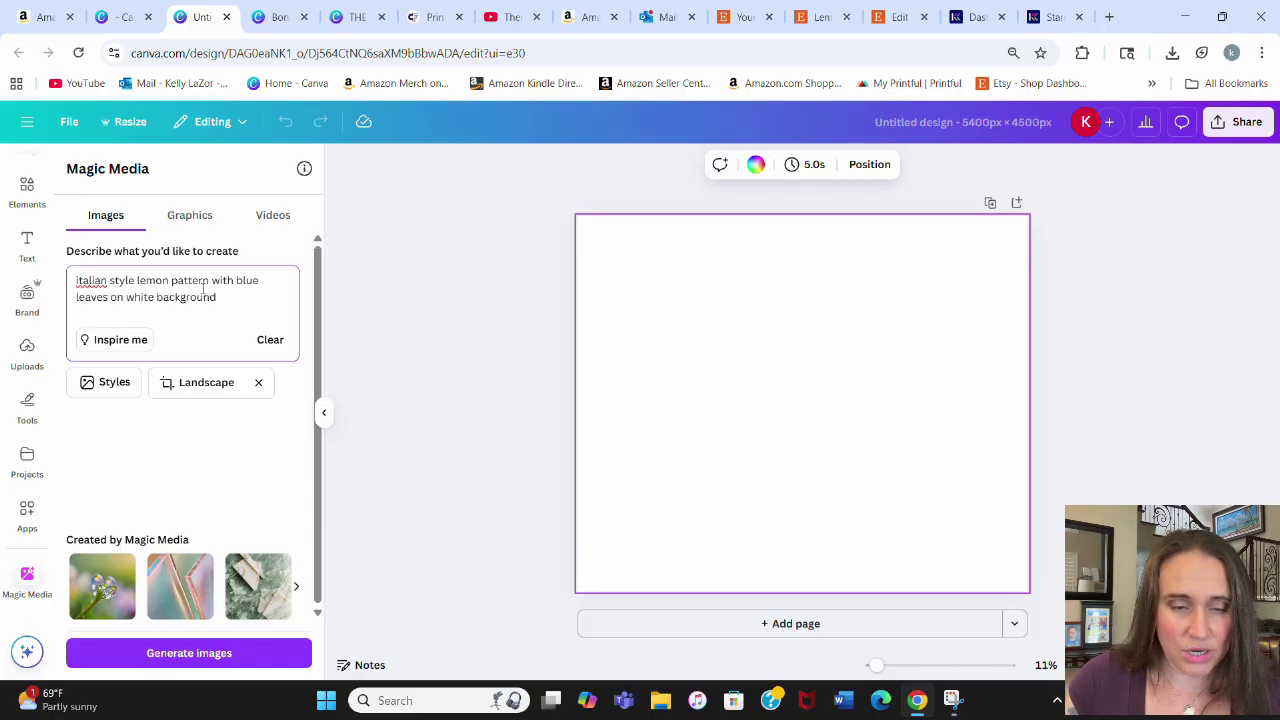
click(184, 658)
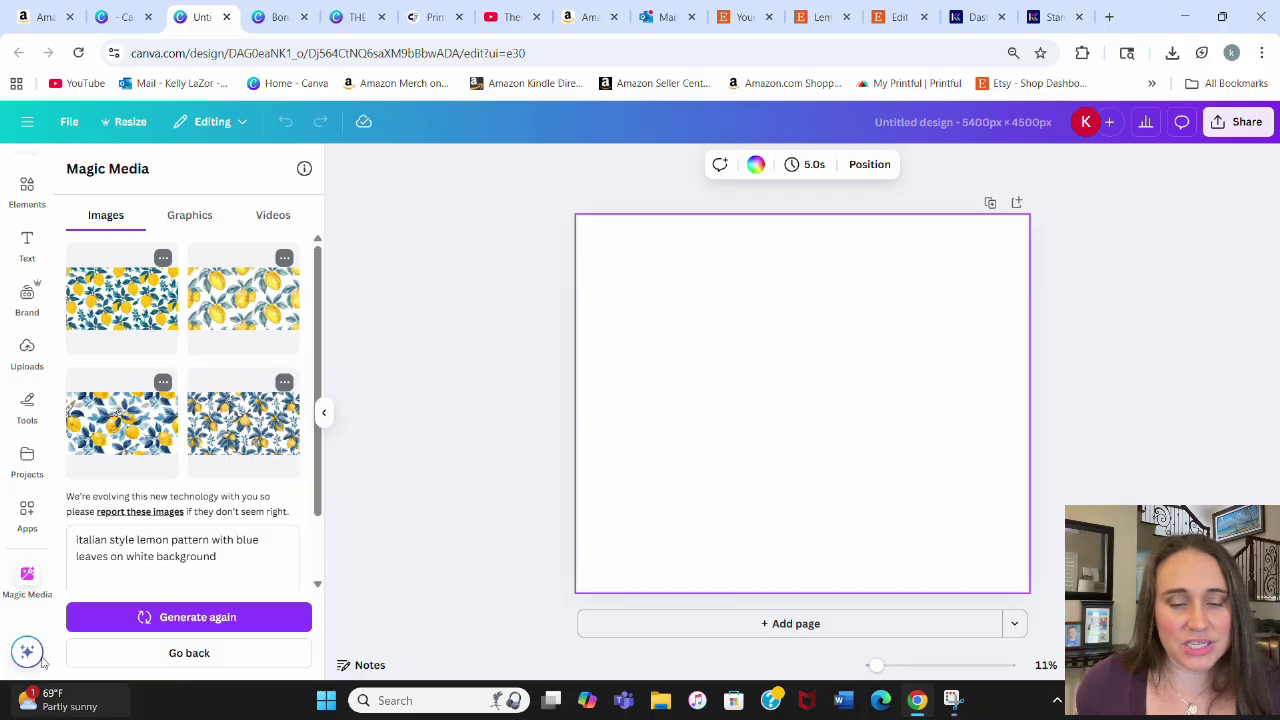
Place the generated pattern with large lemons and light and dark blue leaves, scaled to the page width and aligned with the top edge
click(158, 412)
drag(771, 445, 674, 329)
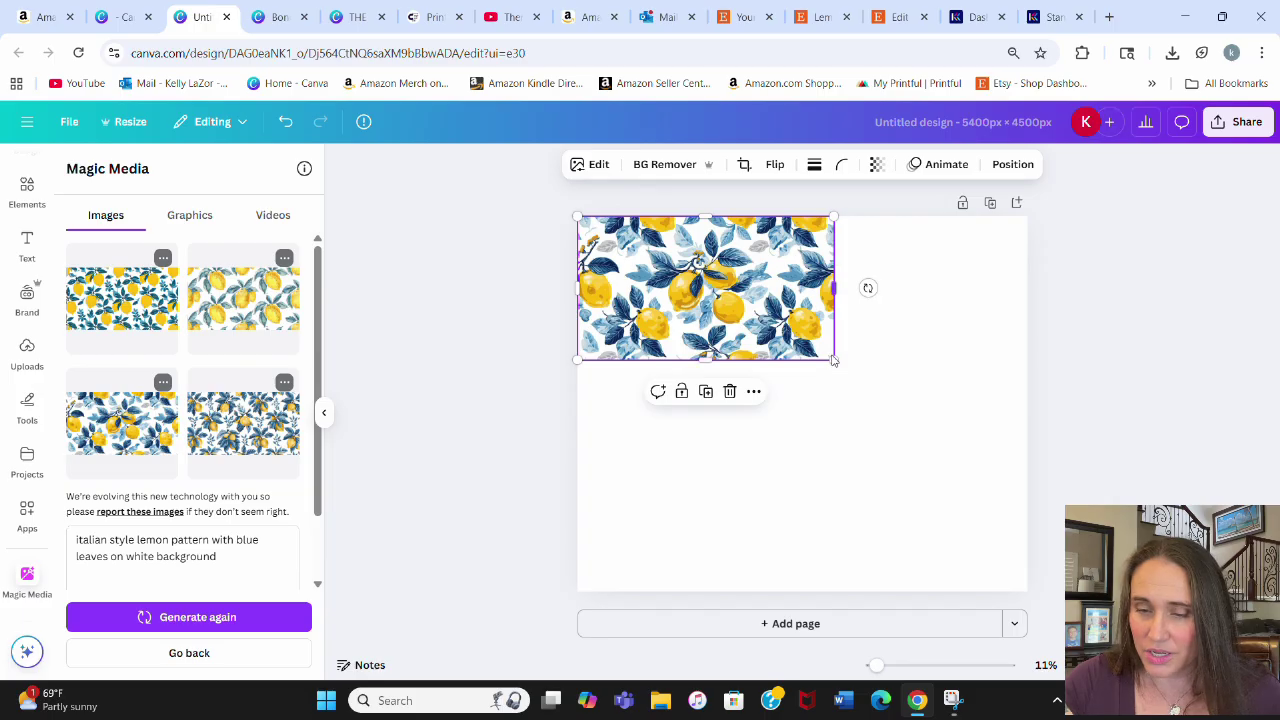
drag(834, 360, 975, 566)
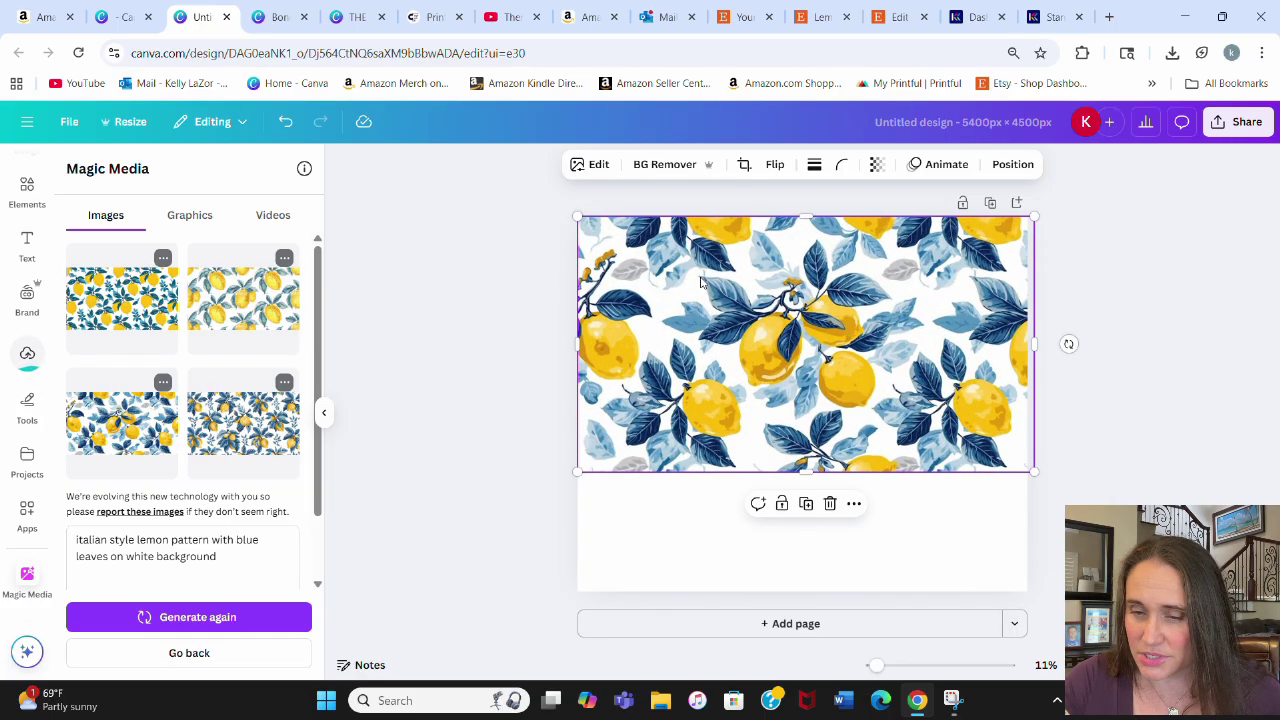
drag(915, 352, 910, 355)
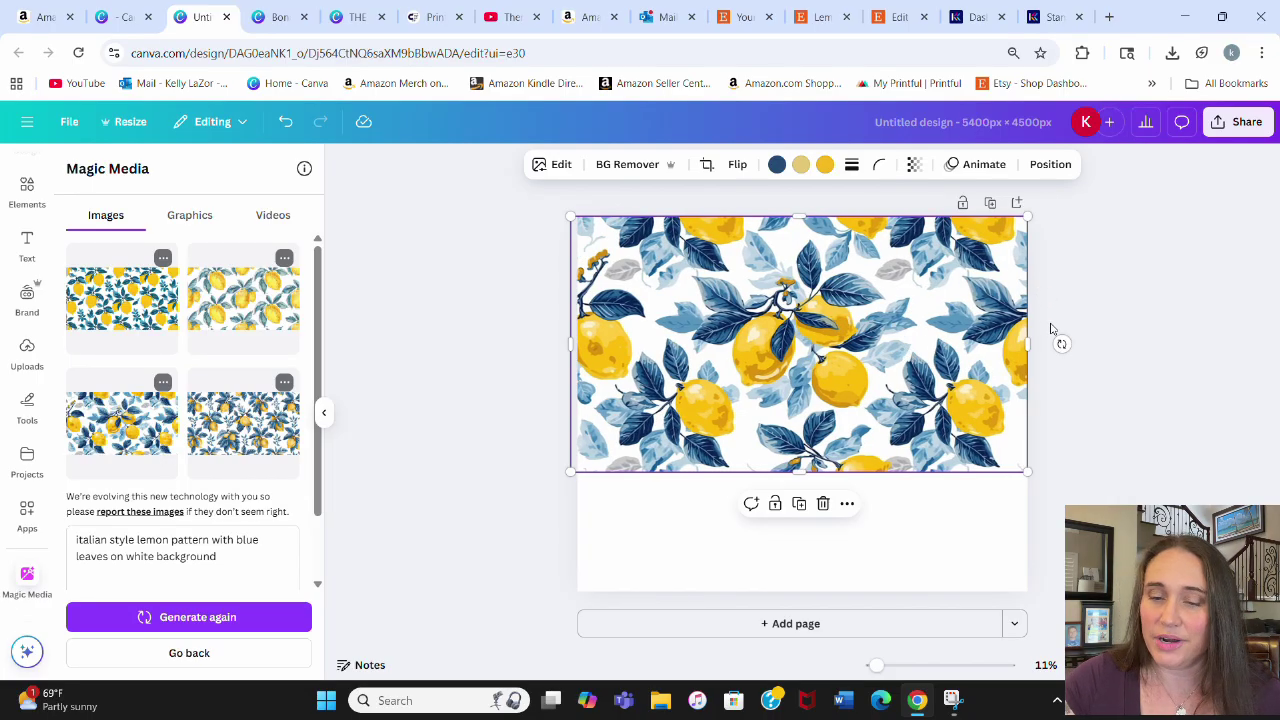
Try the denser lemon-branch pattern from the generated images at page width, and take it off the page again
click(227, 463)
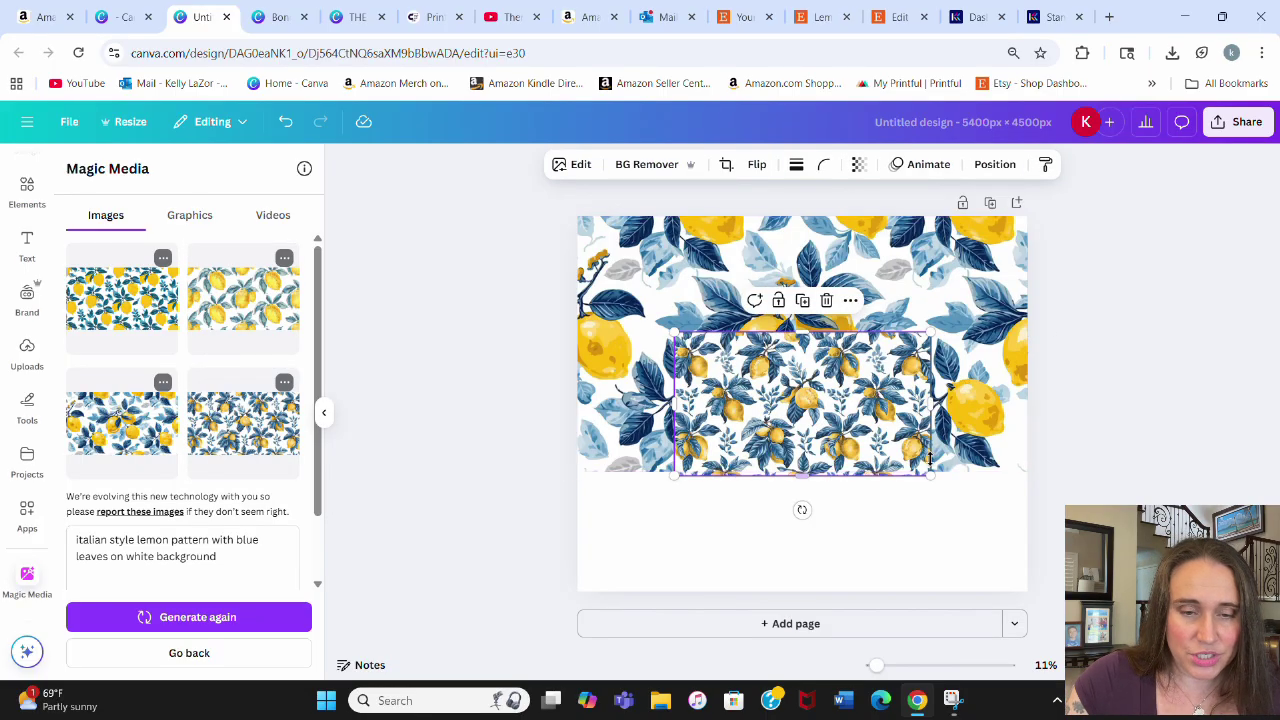
mouse_move(930, 472)
mouse_down()
mouse_move(1040, 533)
mouse_move(935, 482)
mouse_move(933, 467)
mouse_up()
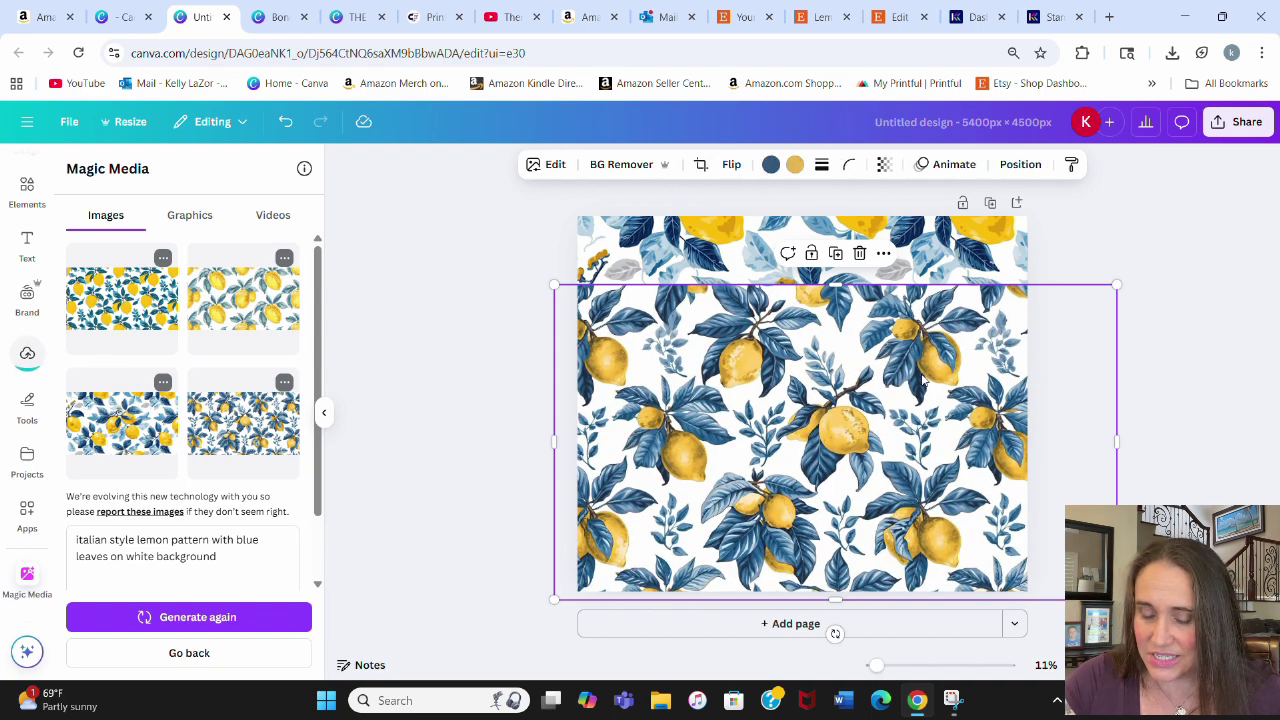
drag(834, 634, 222, 496)
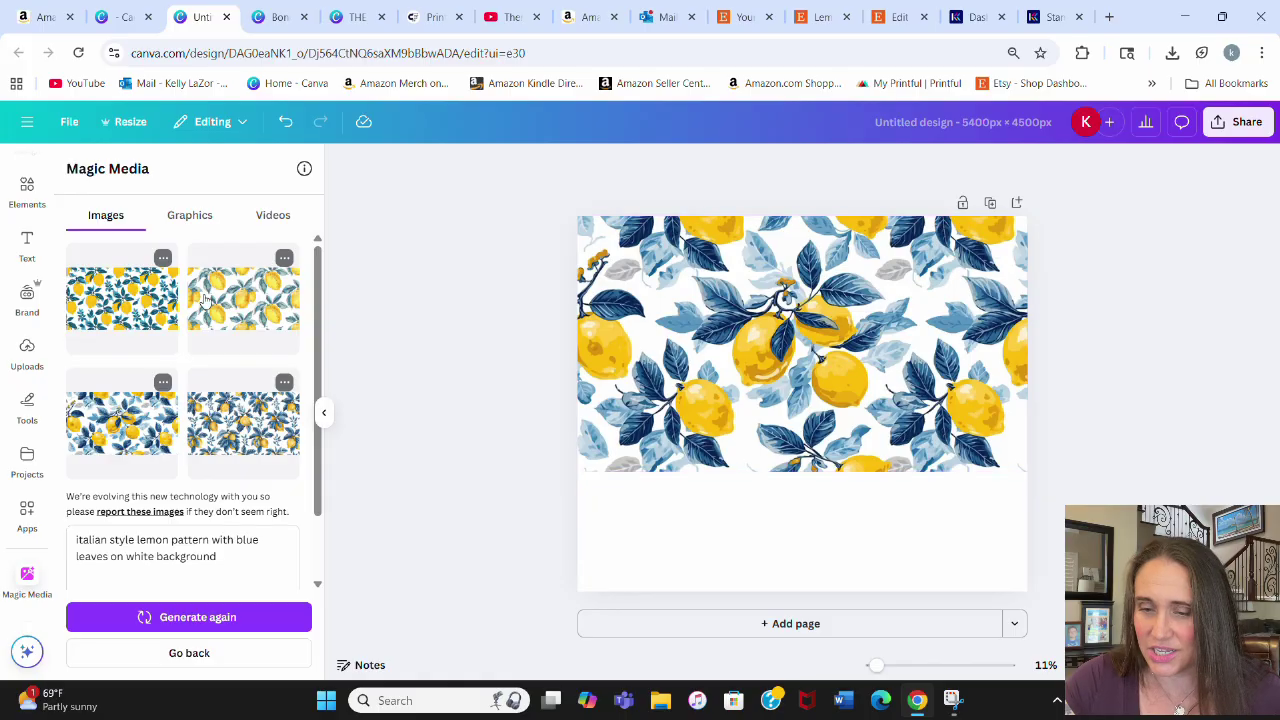
Generate another set from the same prompt, try the pattern with dense navy leaves enlarged on the page, and remove it
click(205, 620)
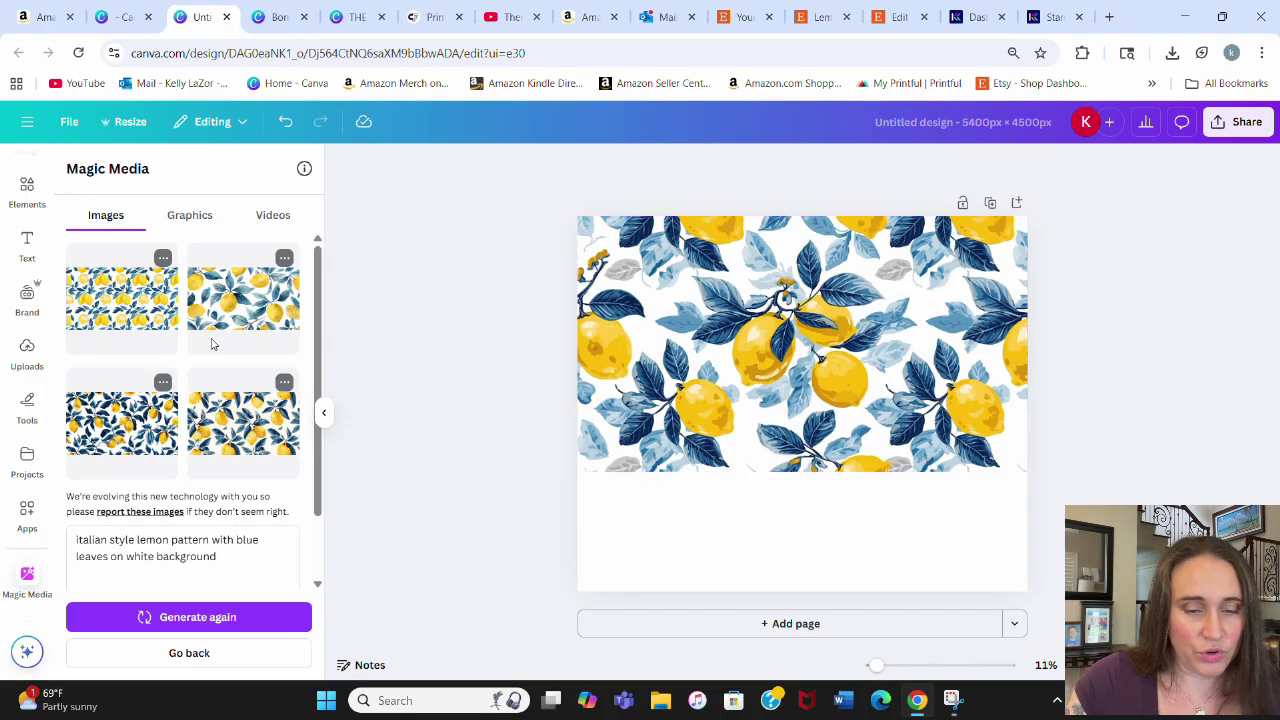
click(122, 415)
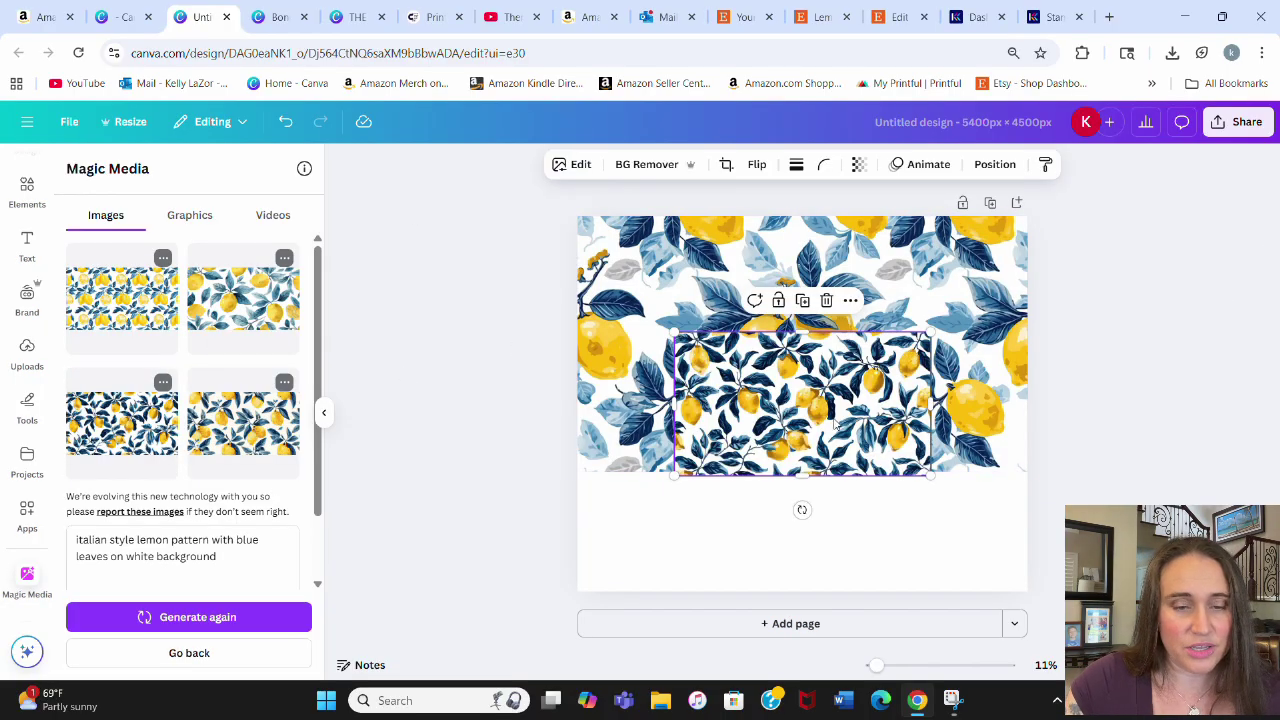
drag(833, 423, 737, 360)
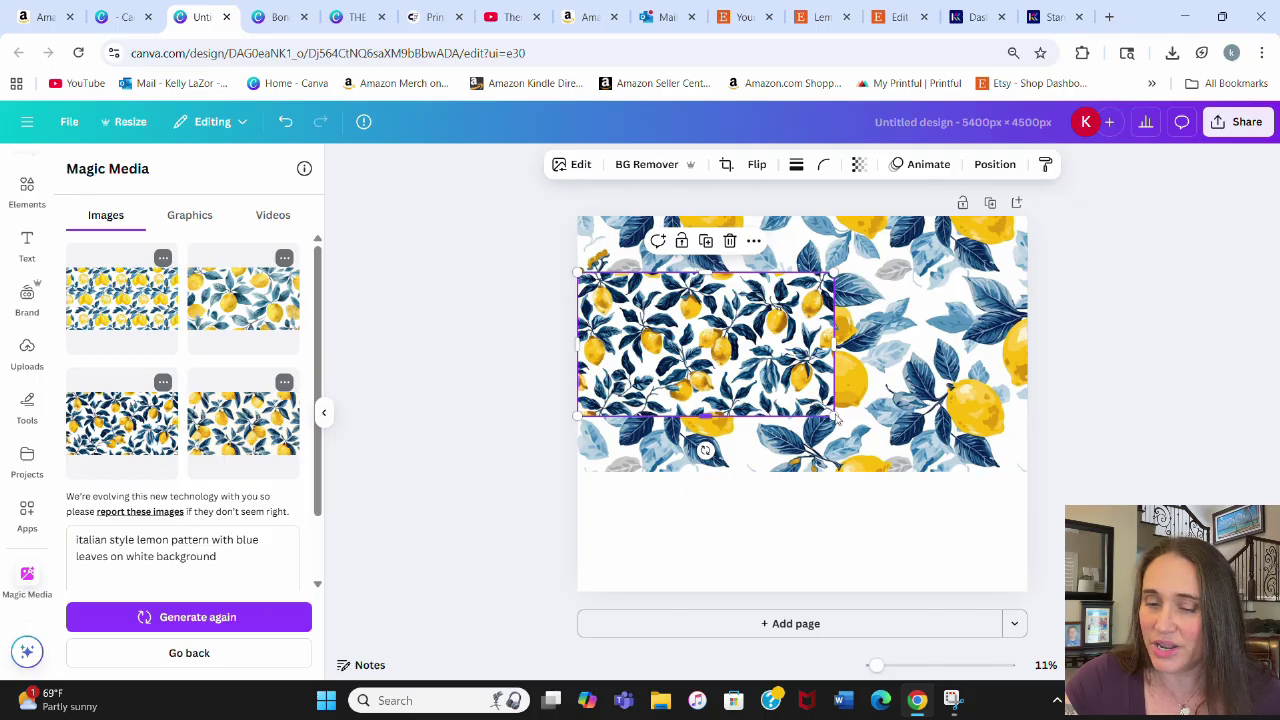
drag(836, 418, 1010, 690)
drag(1006, 473, 968, 487)
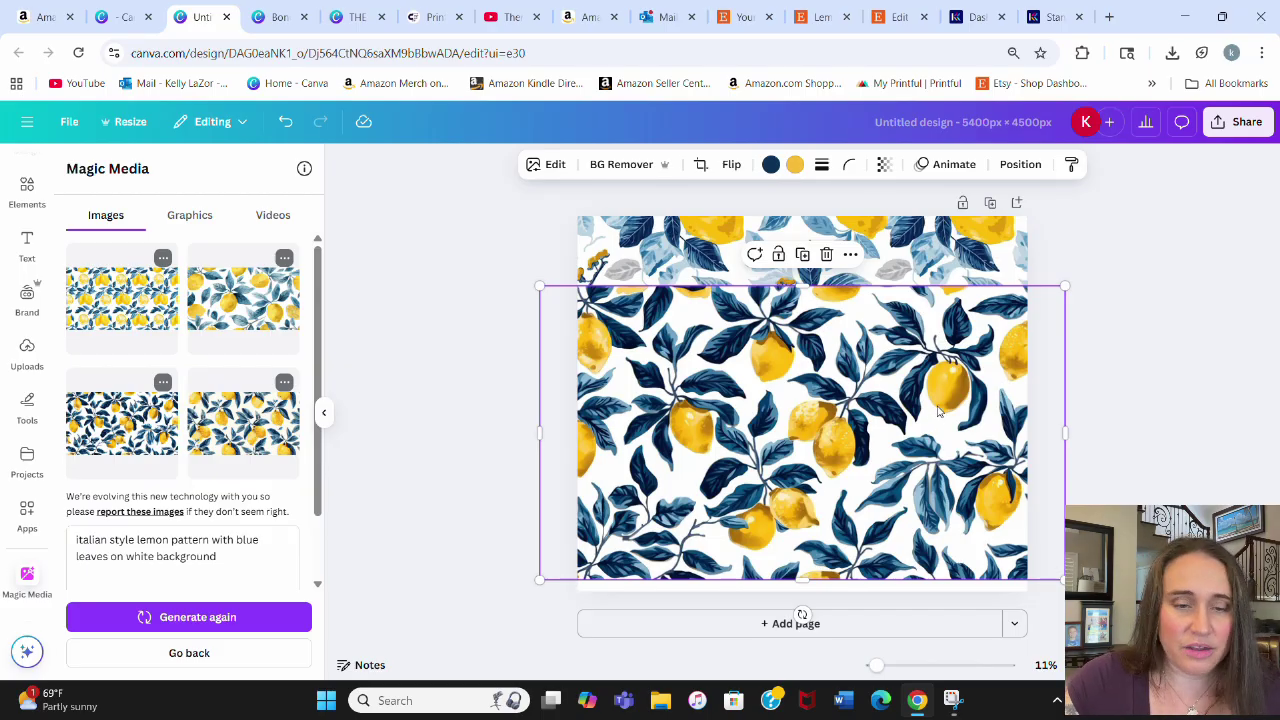
drag(938, 410, 334, 375)
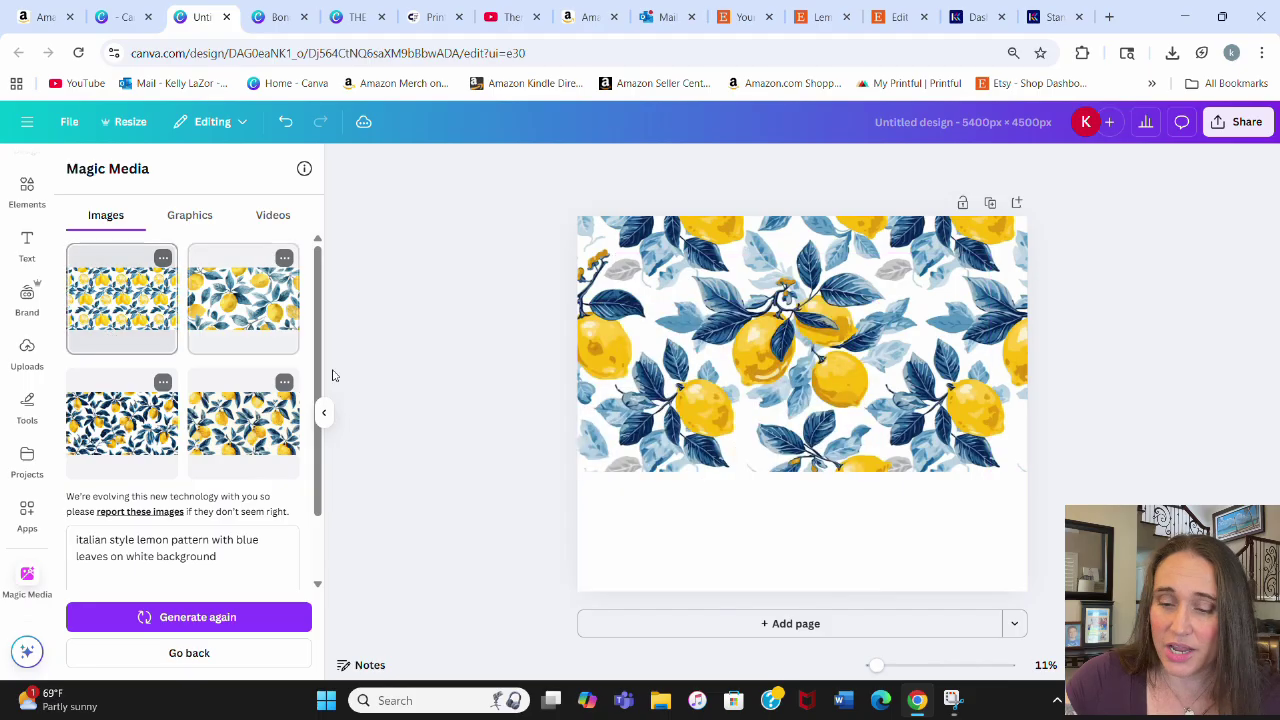
Open the Image Upscaler app from the editing options of the placed lemon pattern
click(1009, 497)
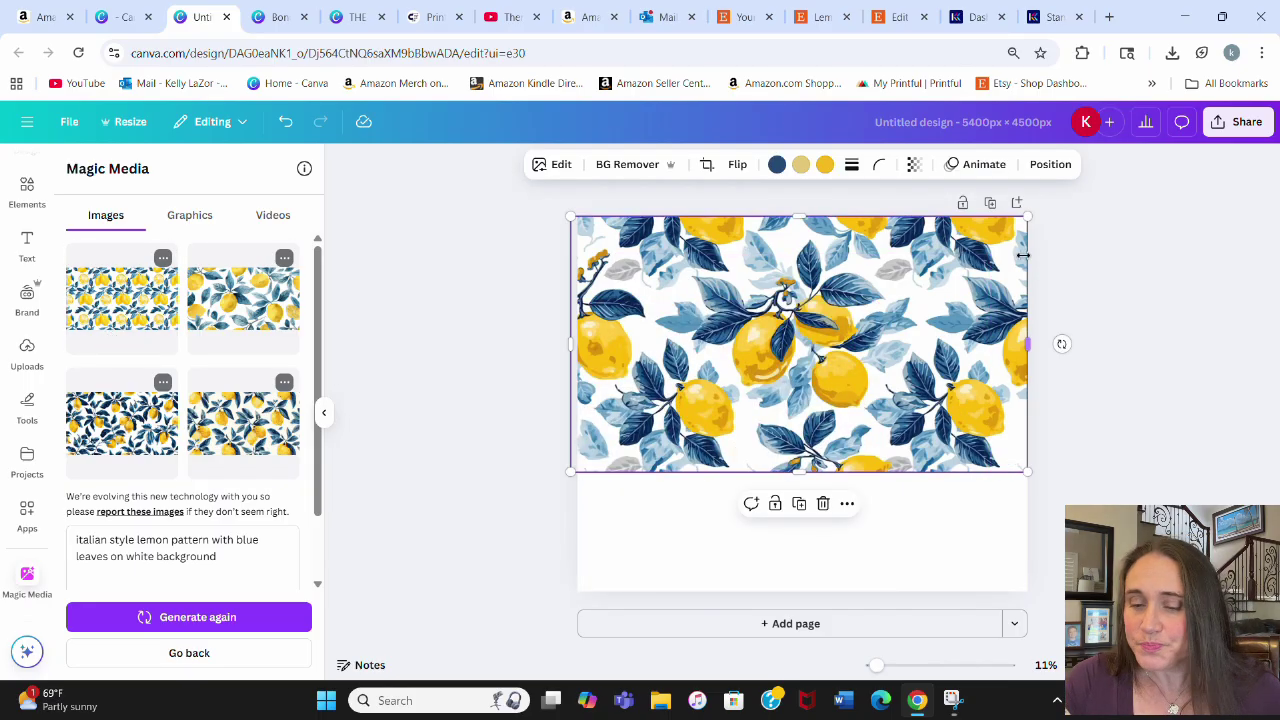
click(549, 383)
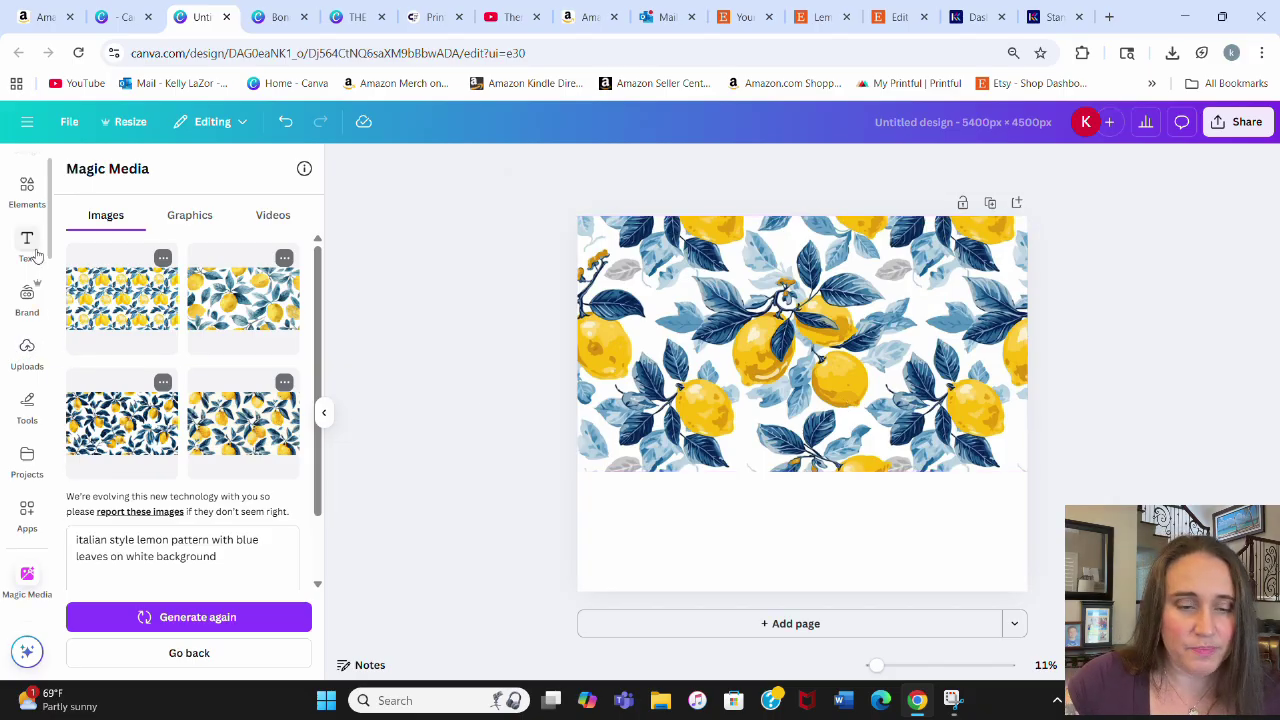
click(832, 335)
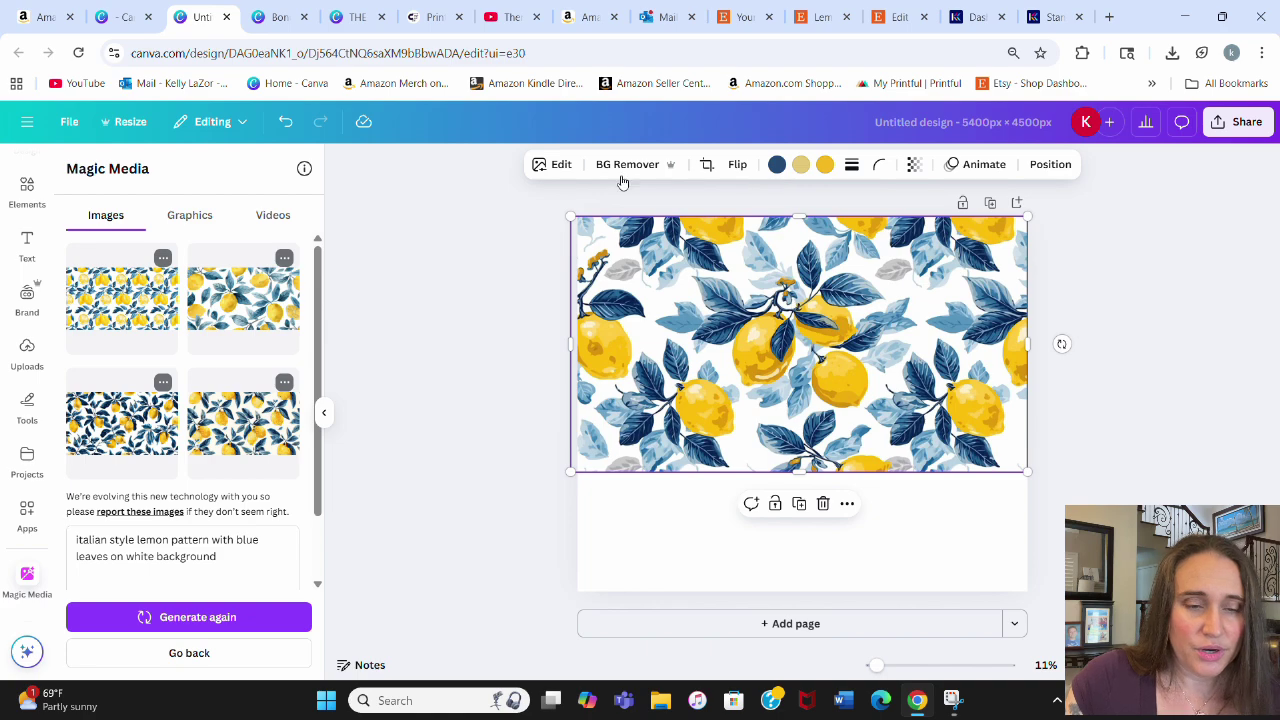
click(552, 164)
scroll(137, 537, down, 2)
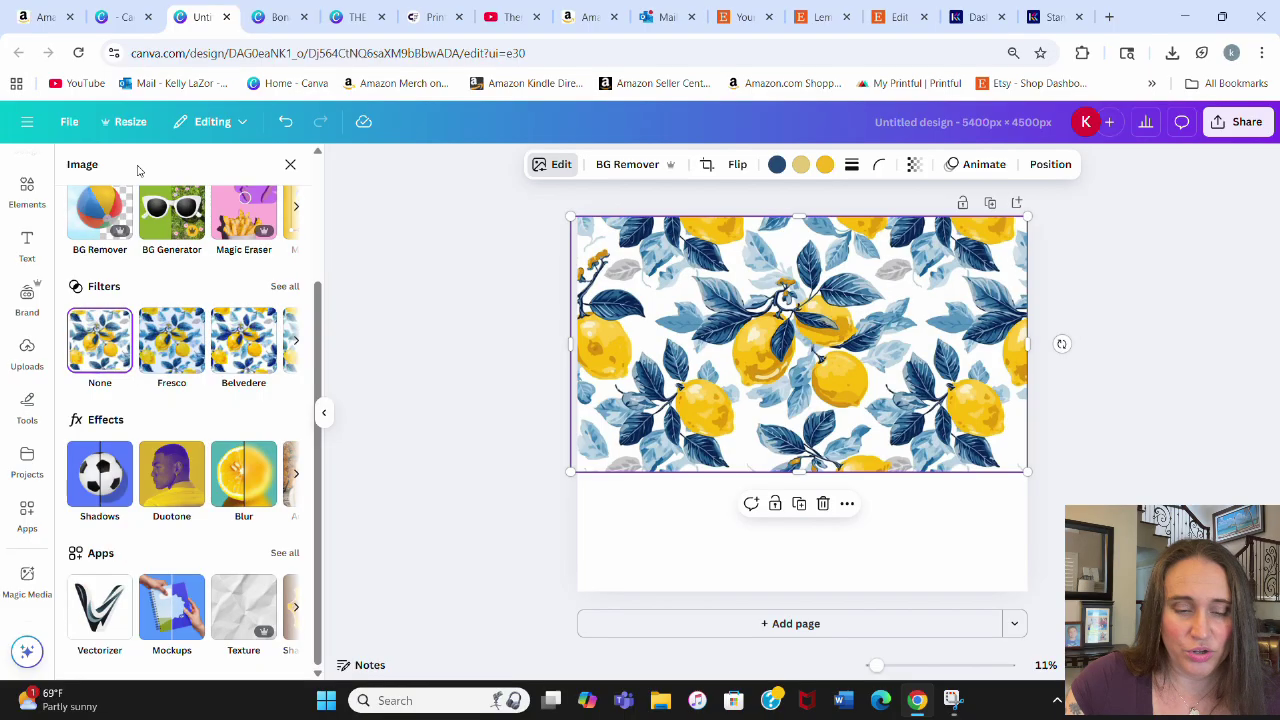
click(296, 612)
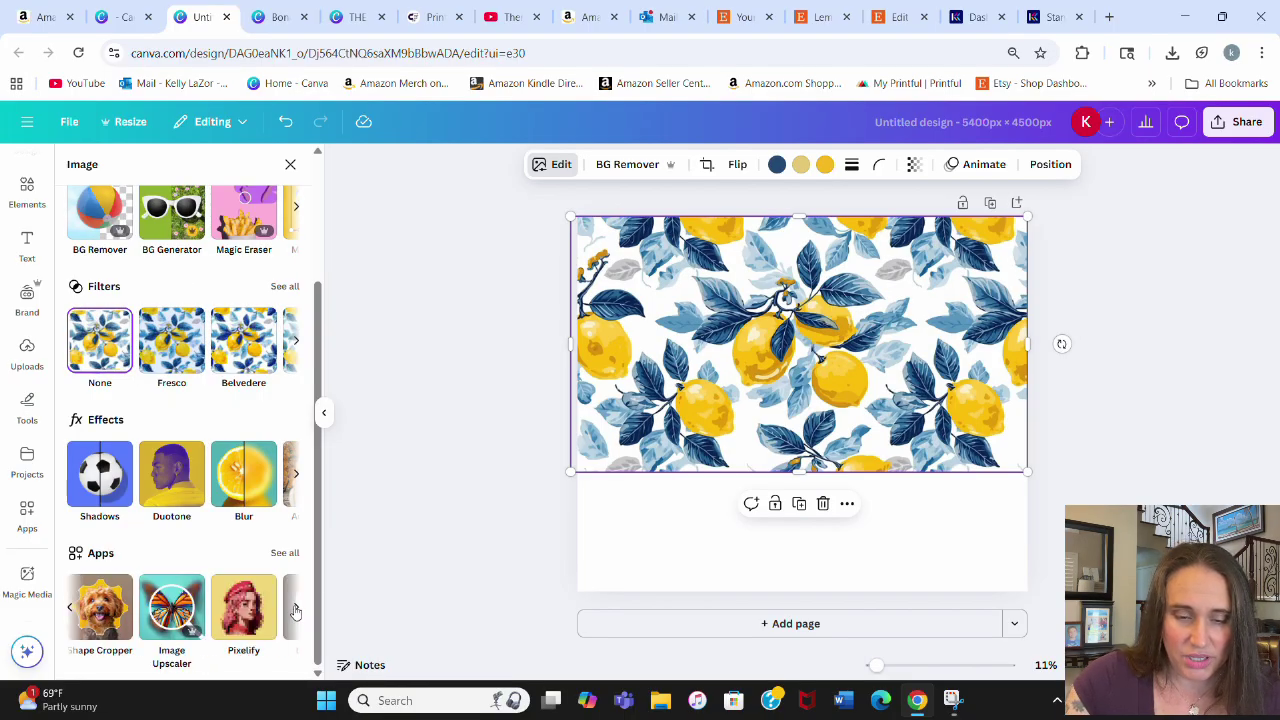
click(172, 607)
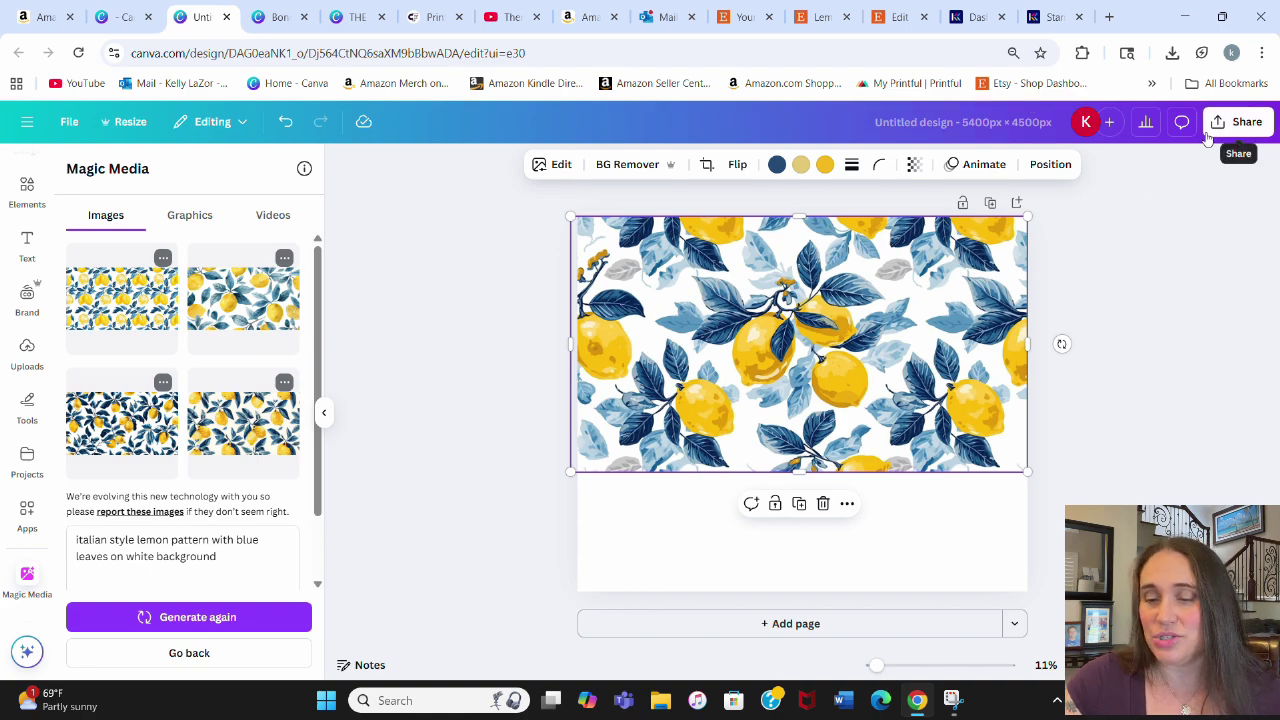
Download the lemon pattern design as a PNG at size 1 with a transparent background
click(324, 412)
click(1024, 257)
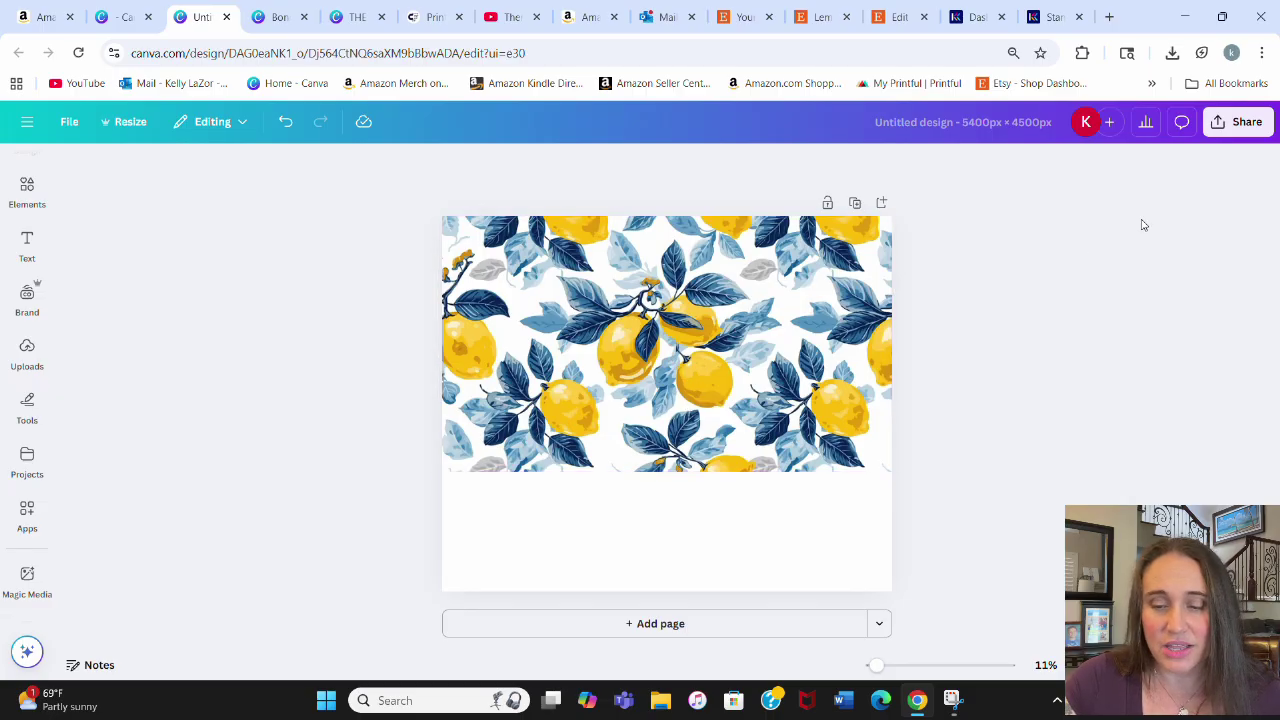
click(1240, 122)
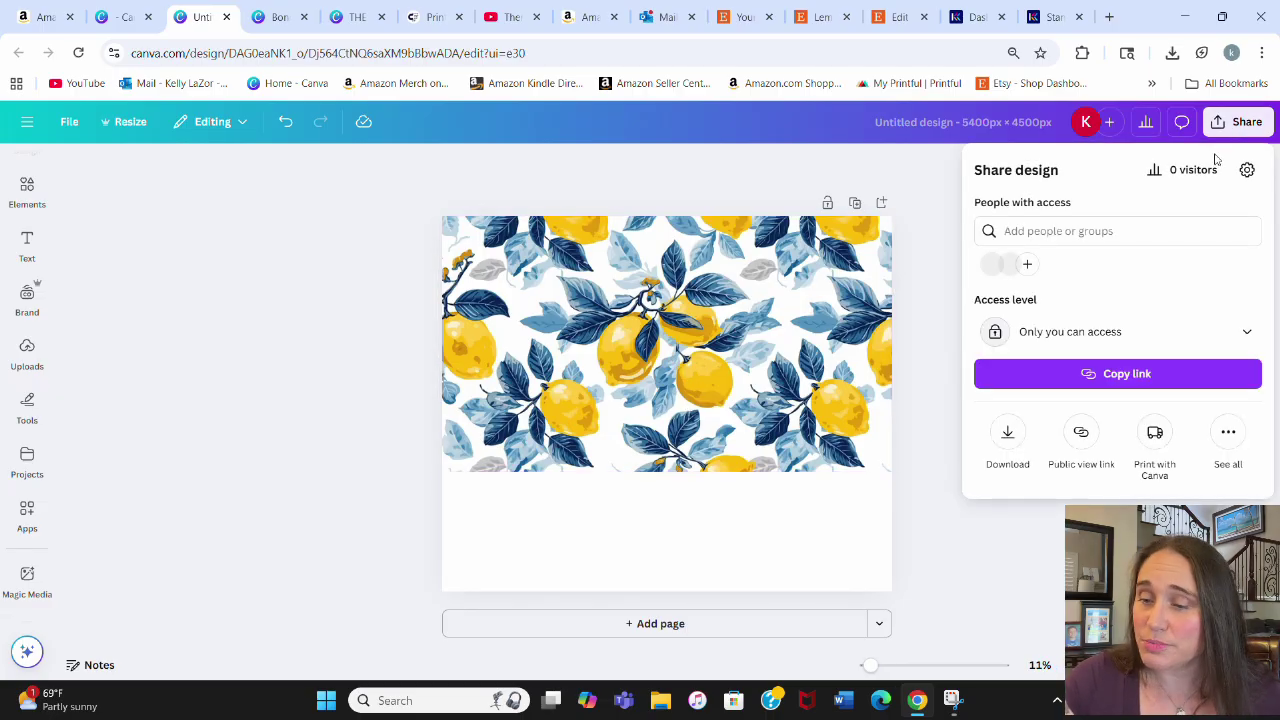
click(1008, 433)
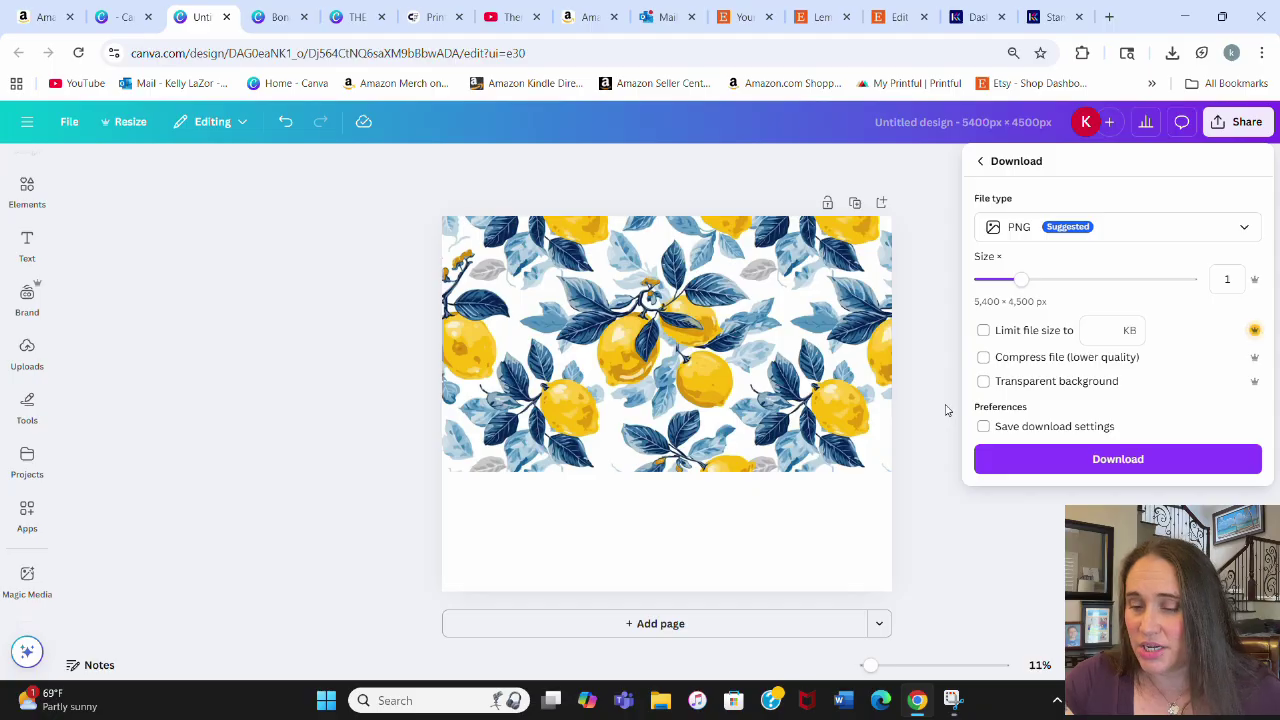
click(1015, 383)
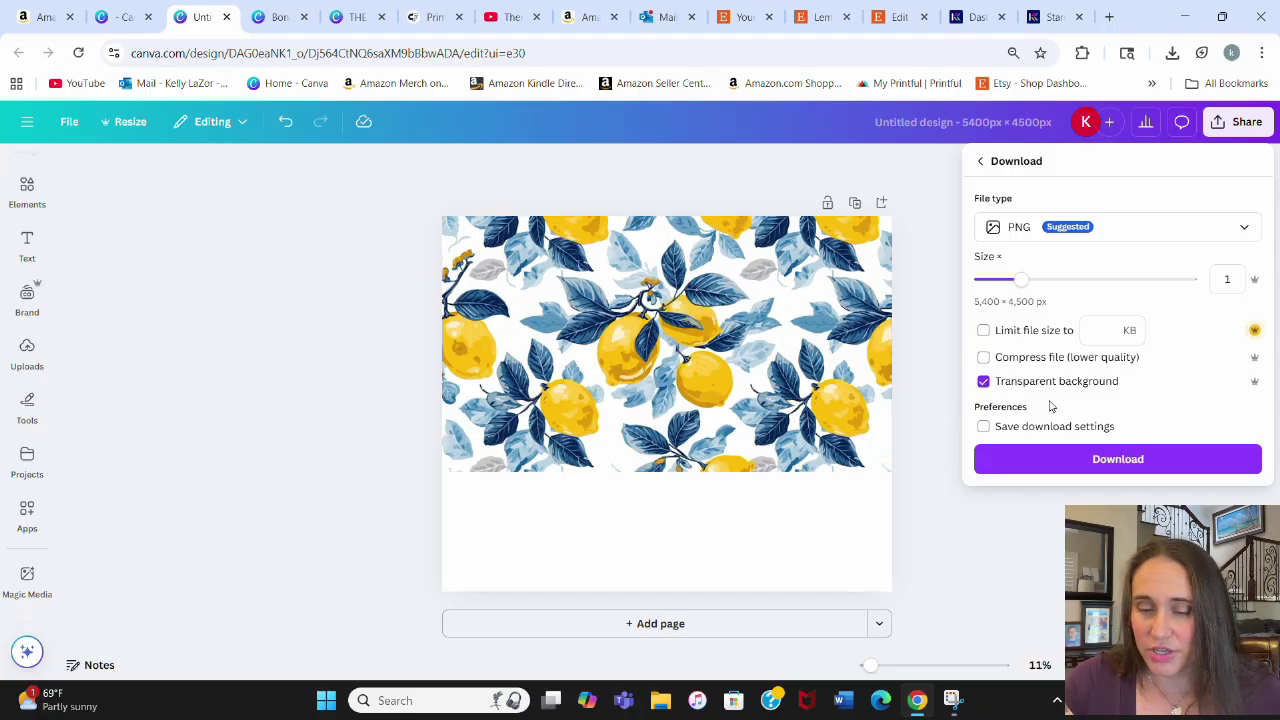
click(1063, 461)
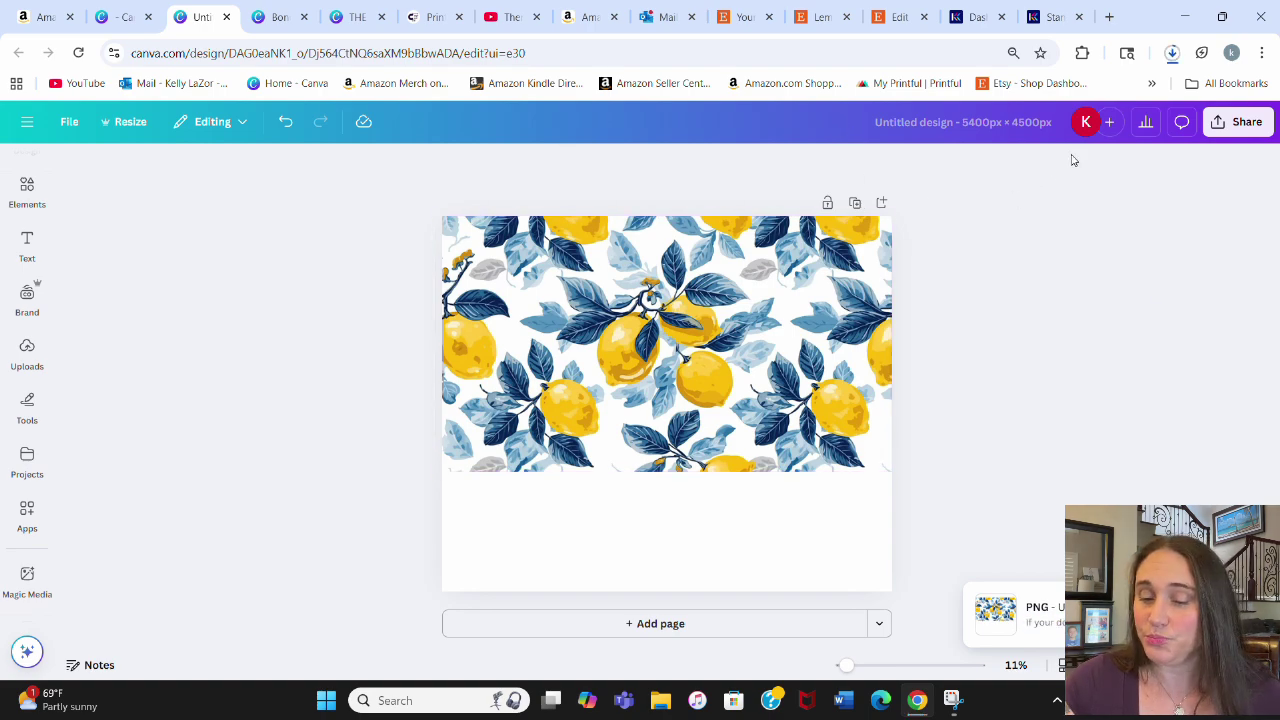
Switch to the PrintKK mug designer, upload Untitled design (5).png to the image library, and place it on the mug's print area
click(1076, 8)
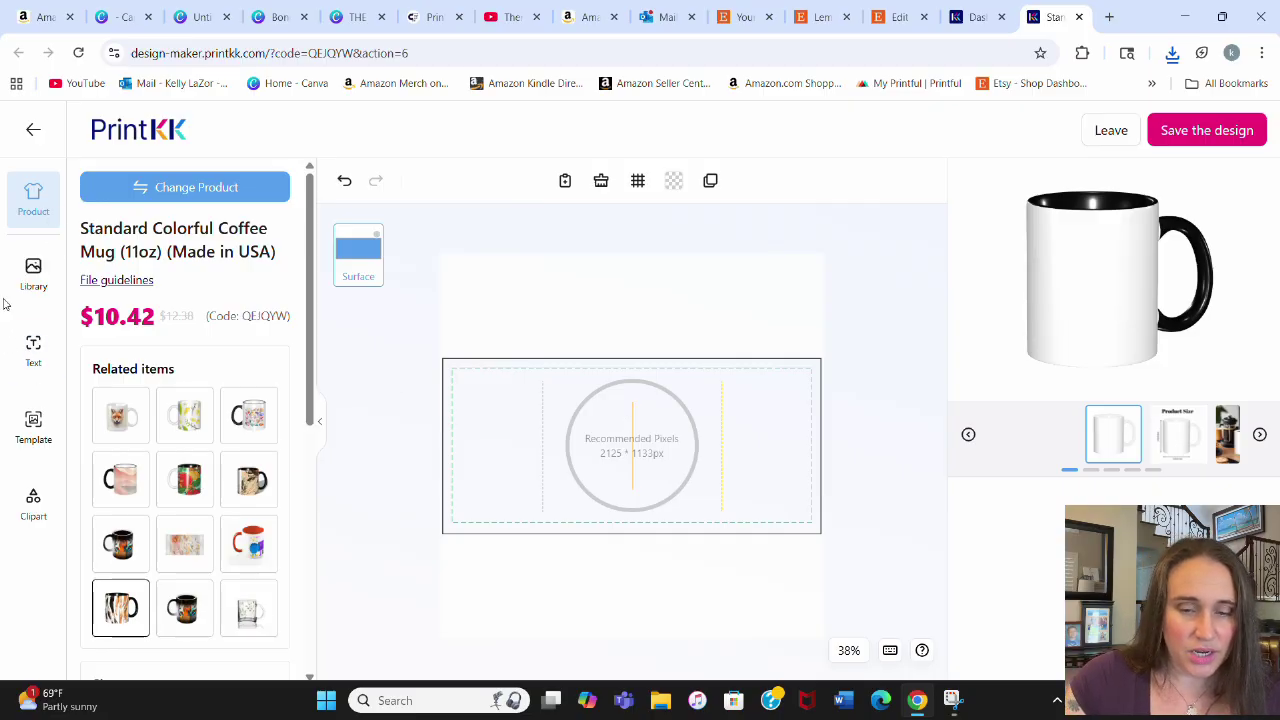
click(36, 285)
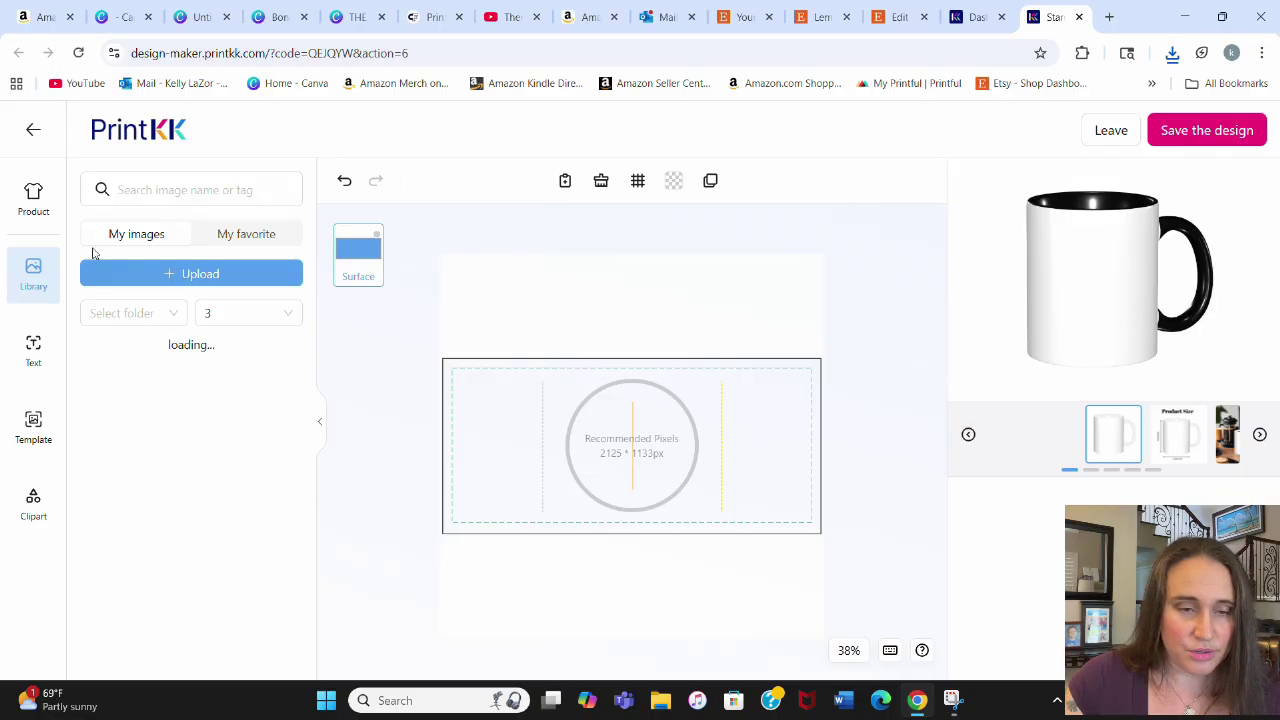
click(155, 281)
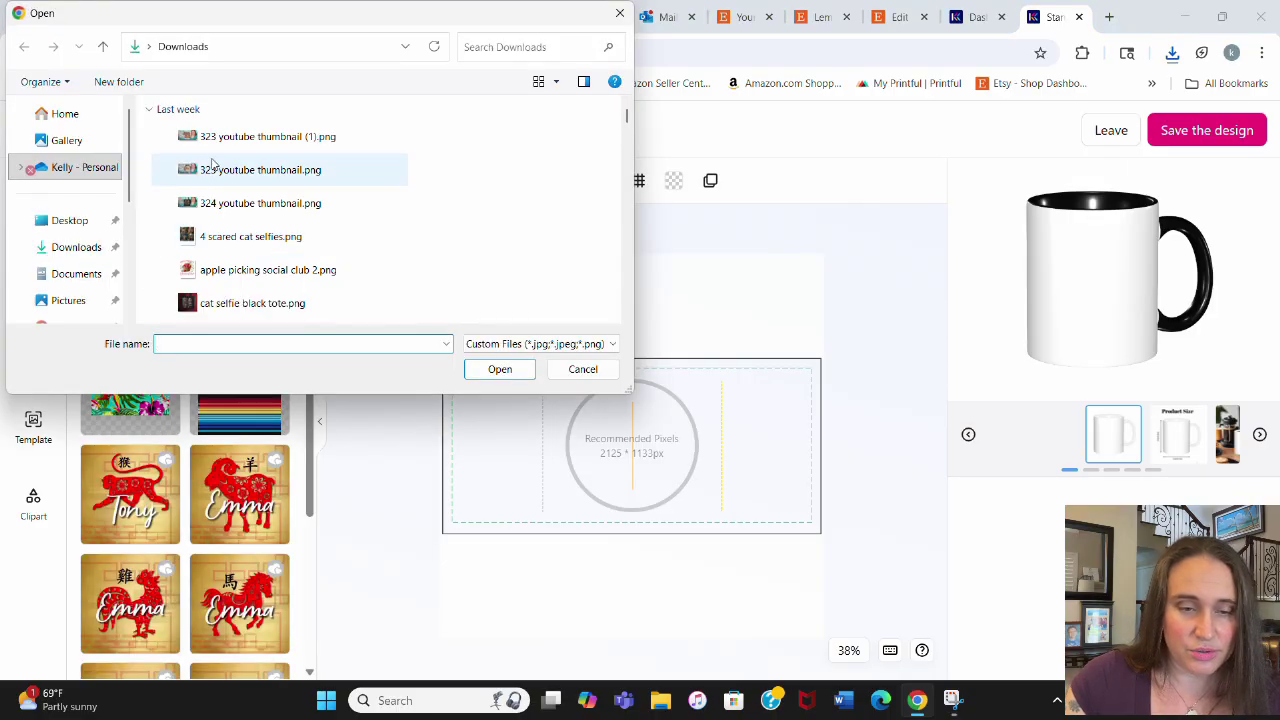
click(224, 136)
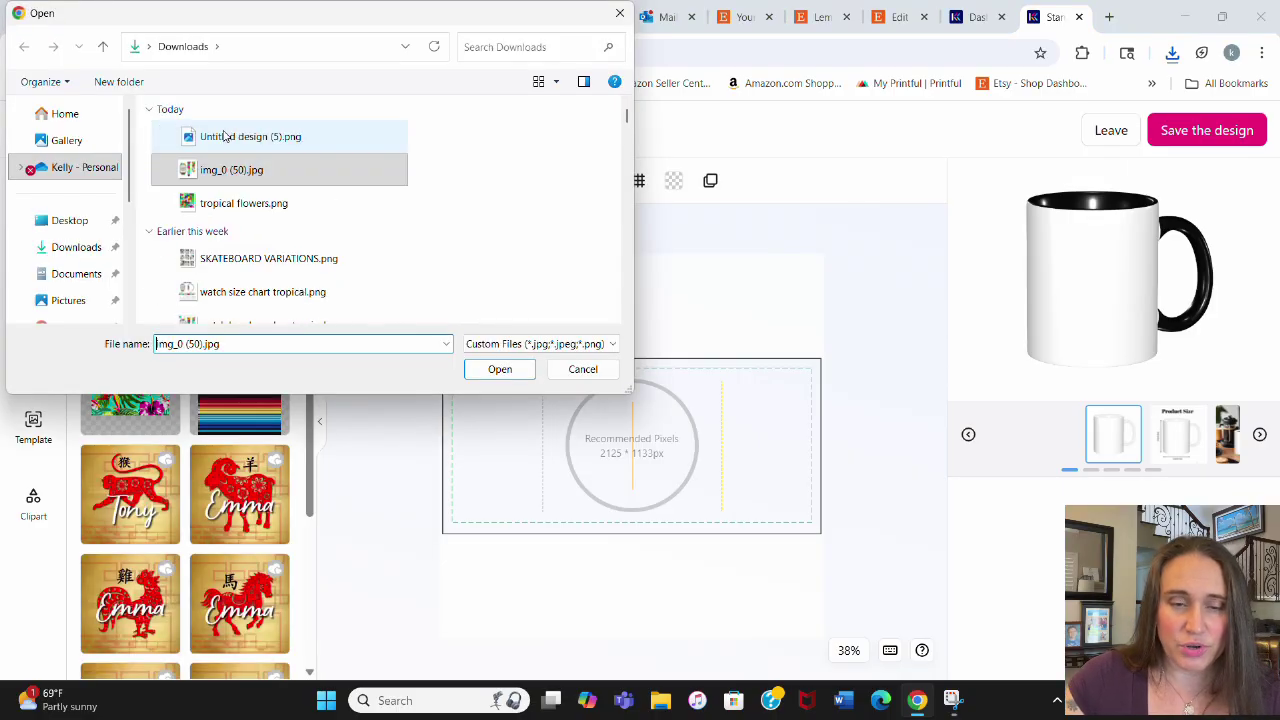
click(224, 136)
click(476, 370)
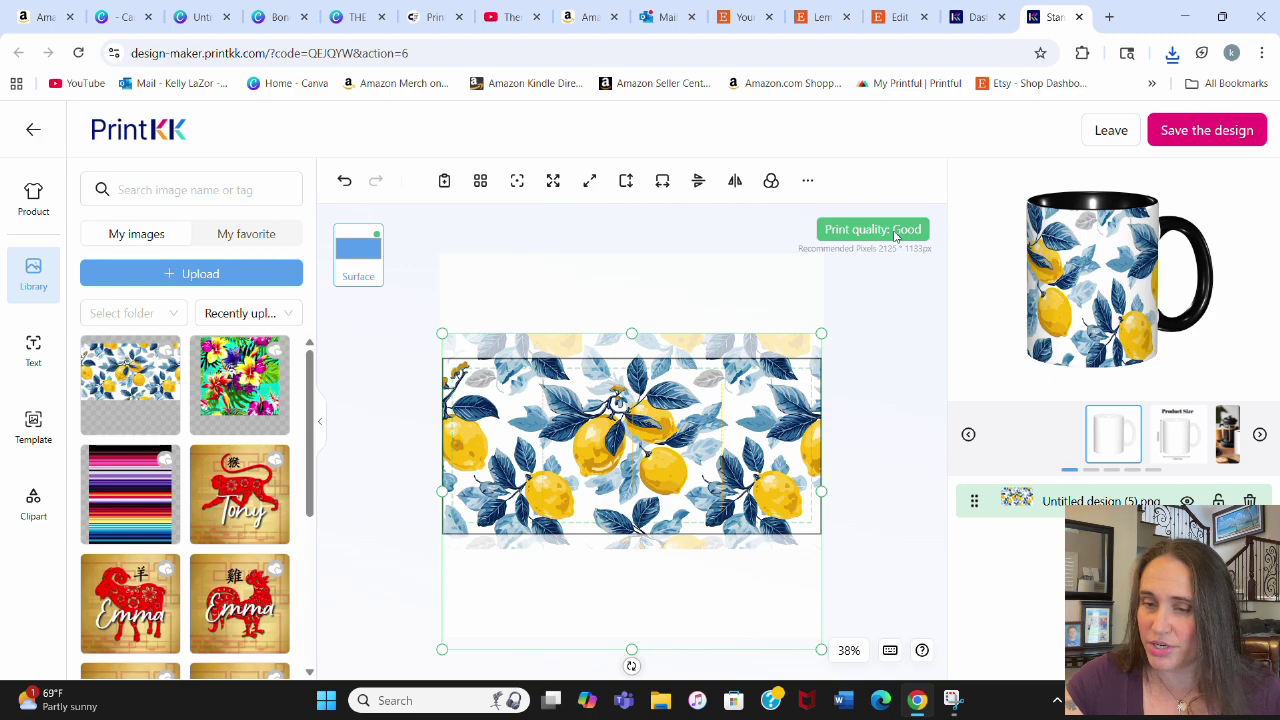
Check the lemon mug in the product size, coffee-pouring, hand-held and last mockup previews
click(1163, 434)
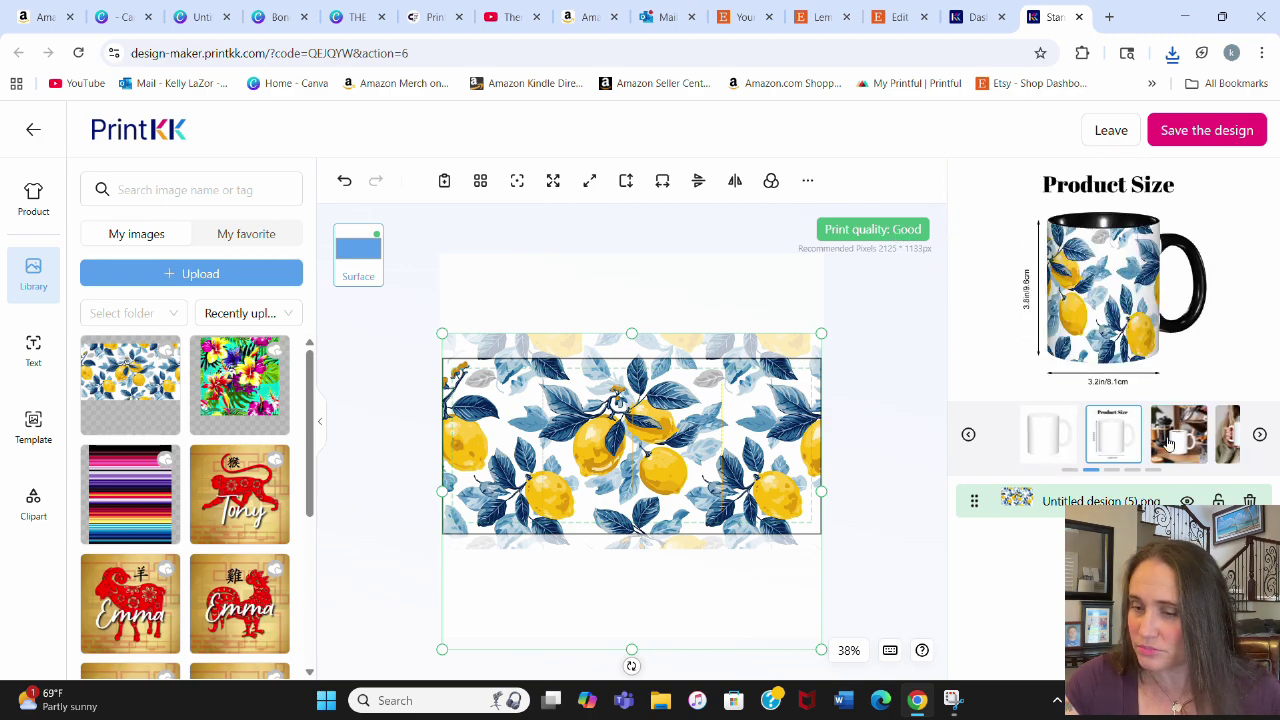
click(1166, 441)
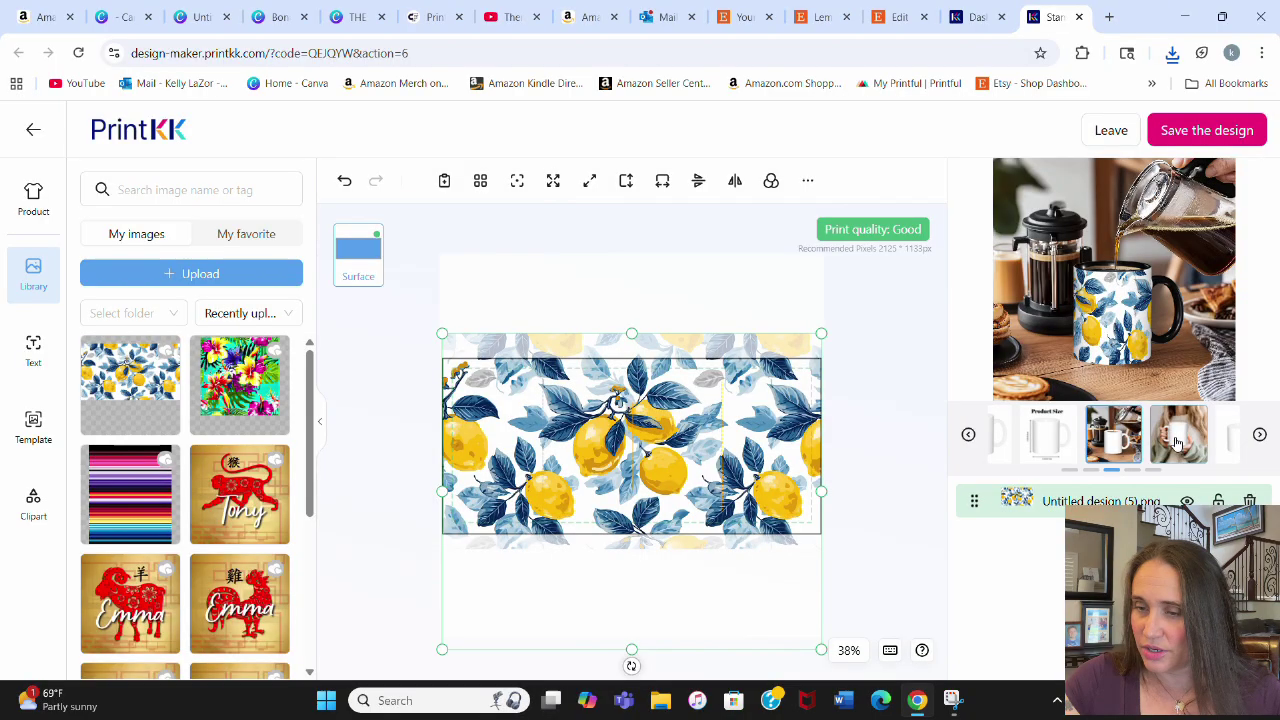
click(1178, 443)
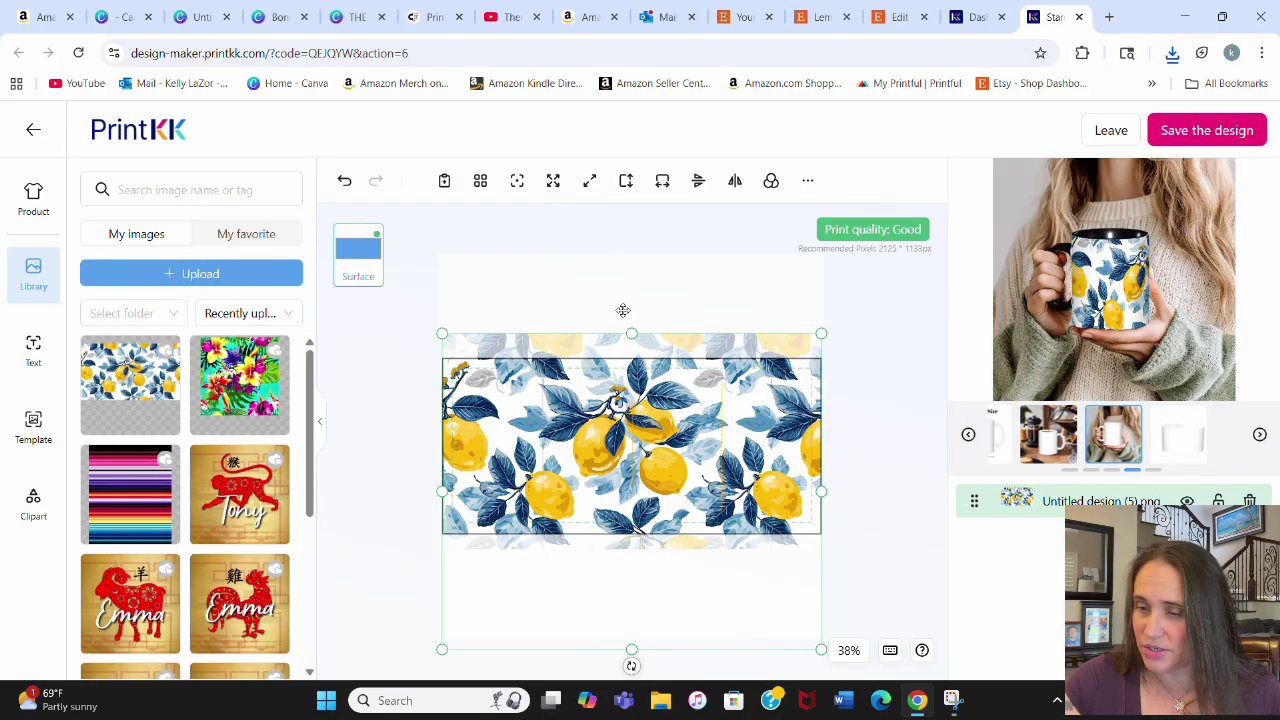
click(1195, 452)
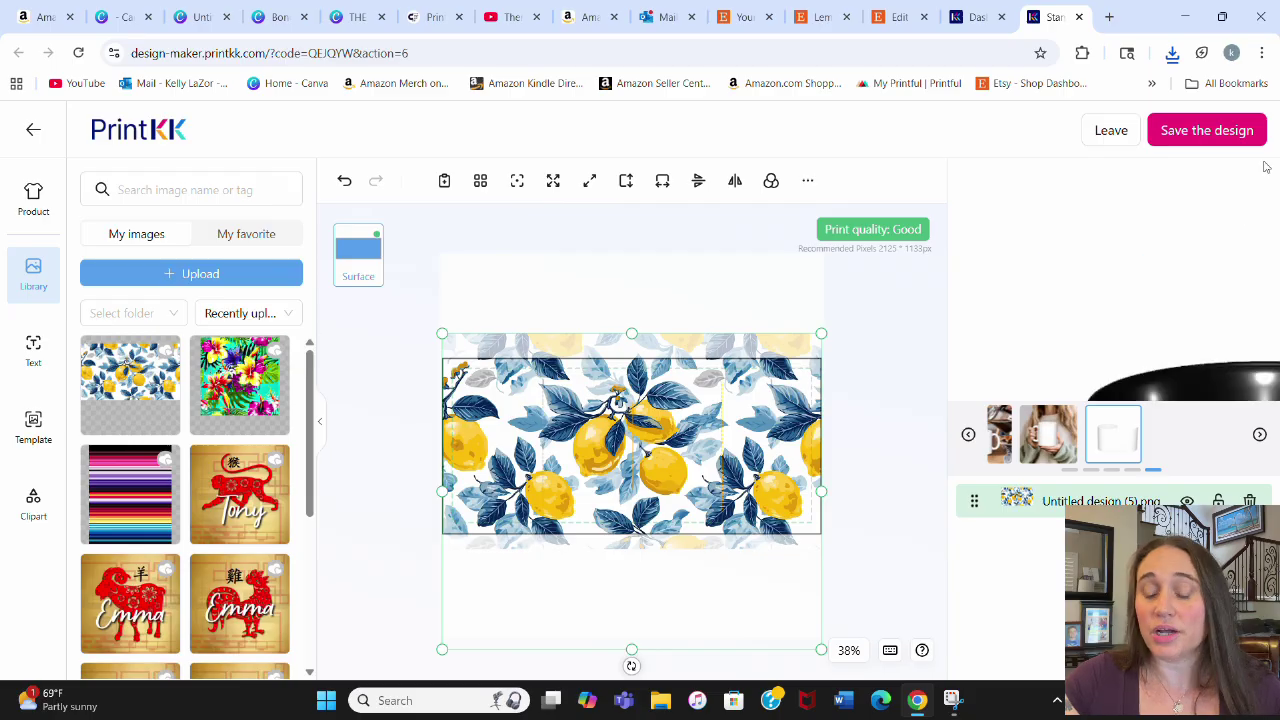
Save the mug design, then start publishing it from the saved designs list with the active Etsy store selected
click(1175, 130)
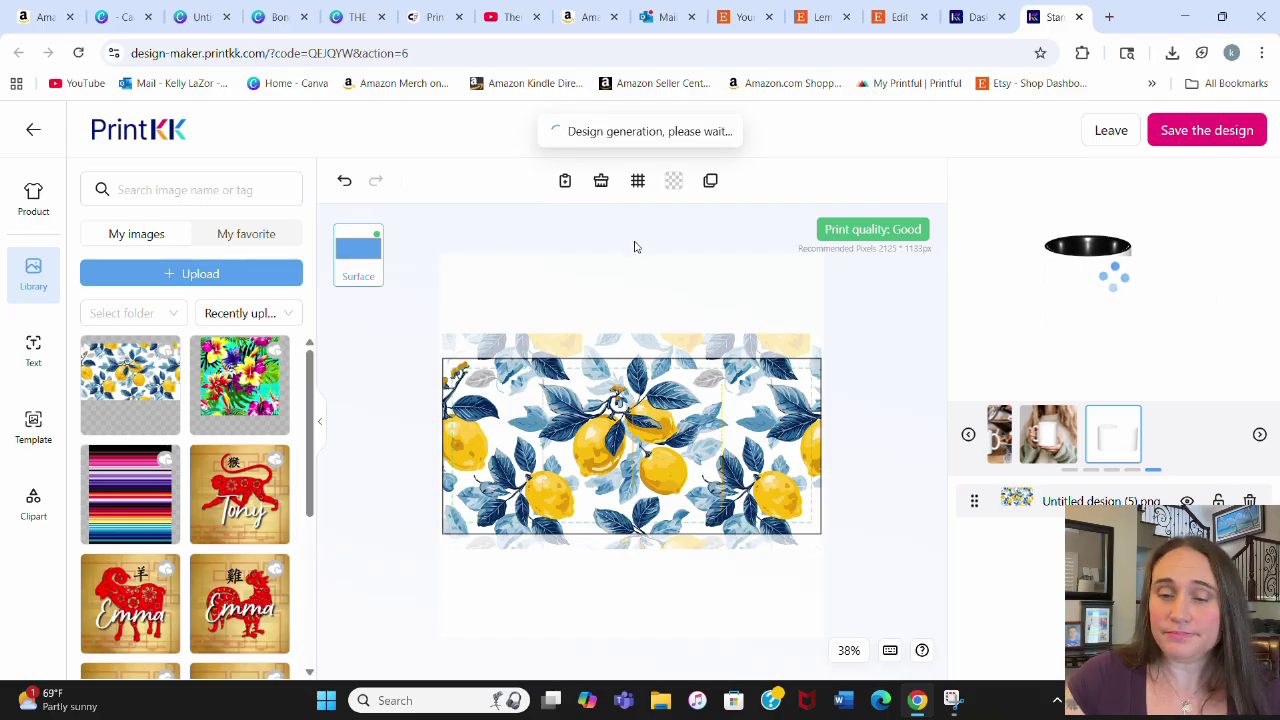
click(612, 140)
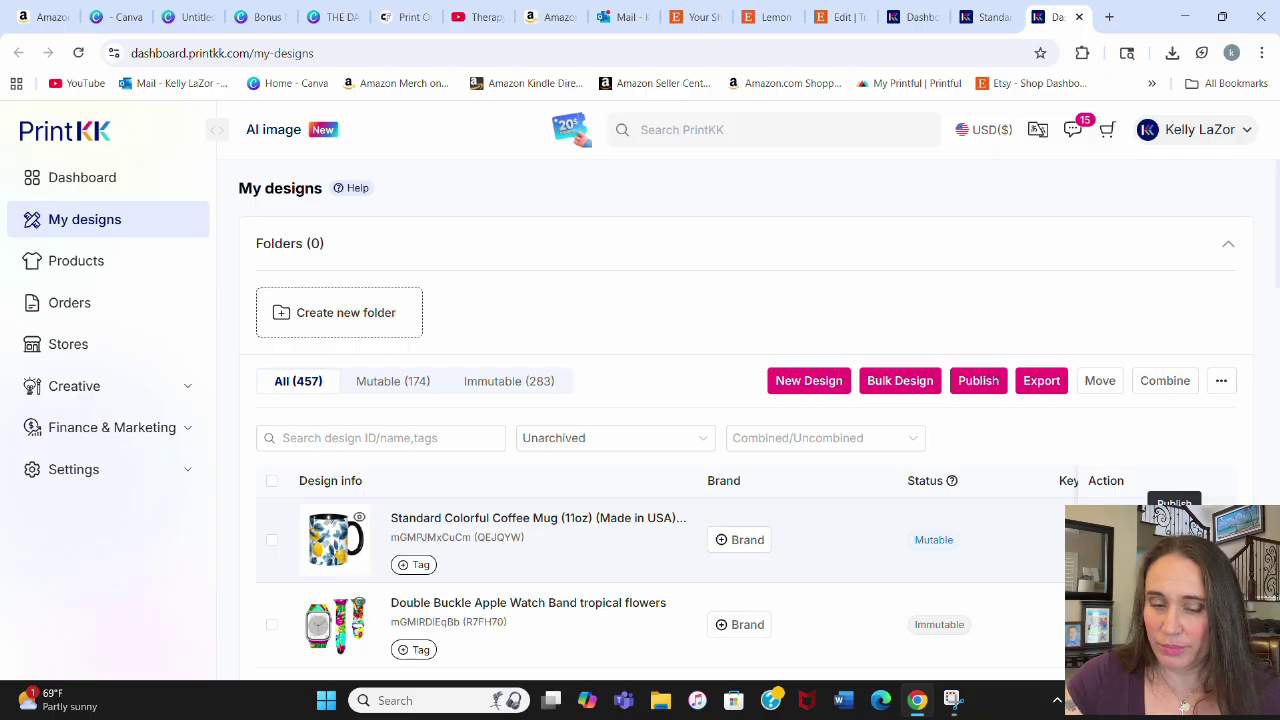
click(1174, 532)
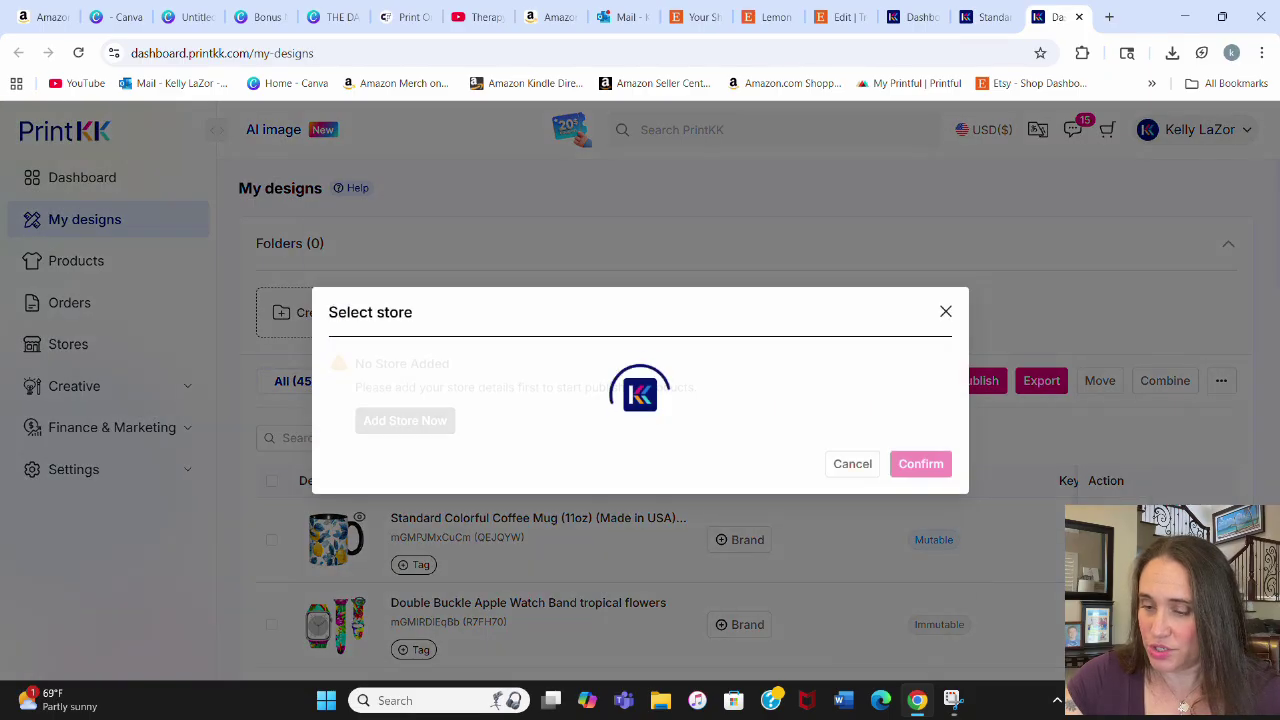
click(620, 296)
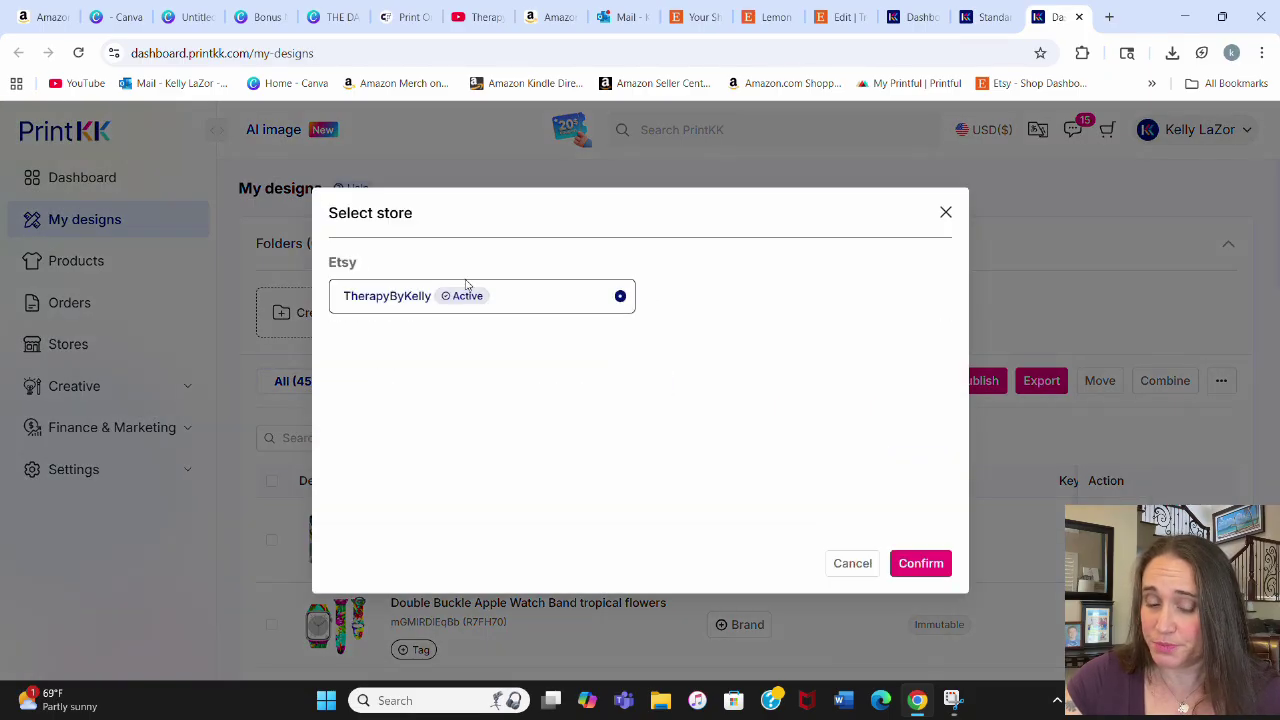